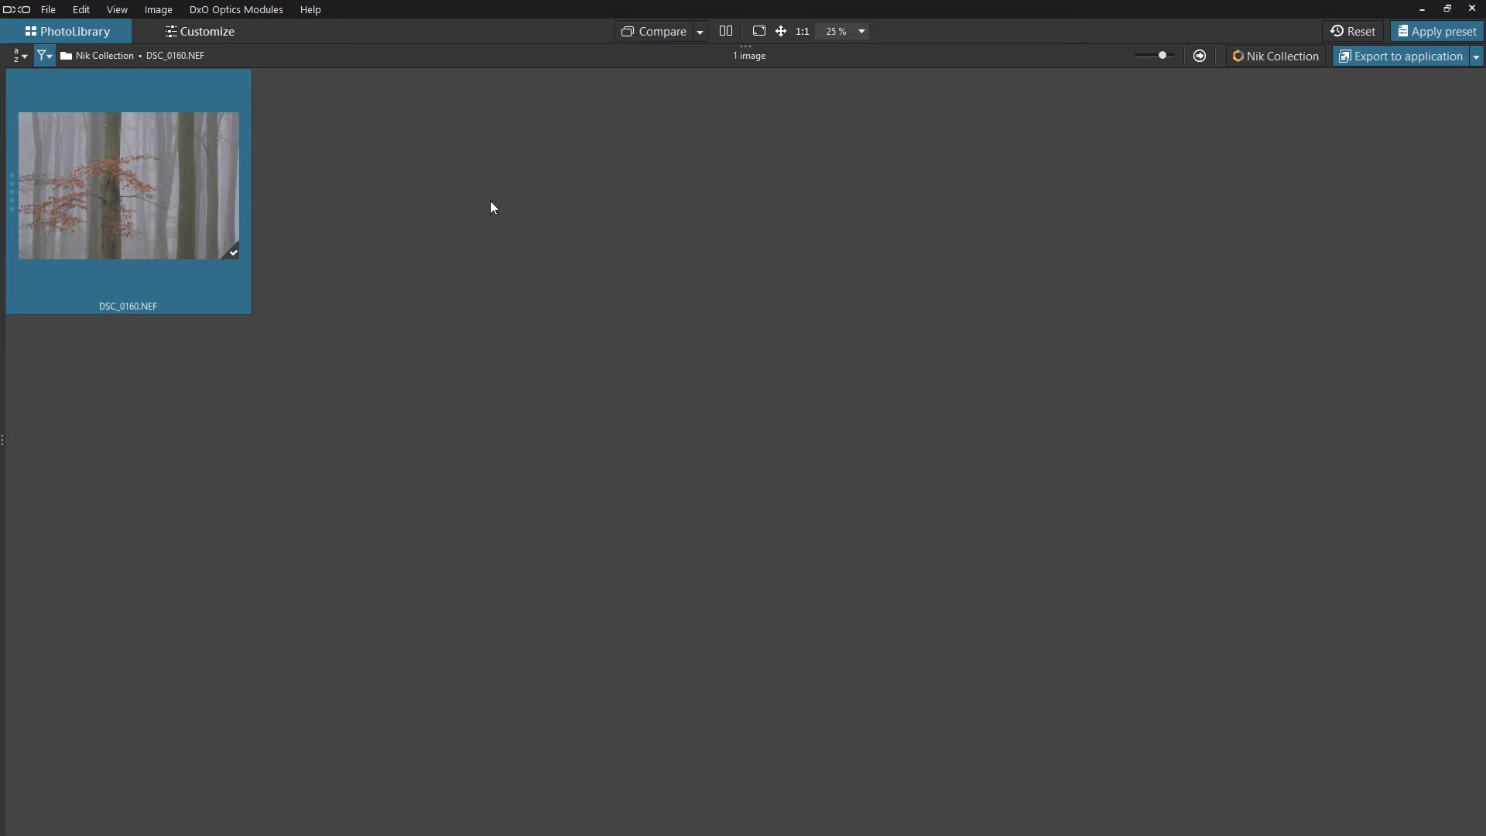
# Confirm the Nik Collection export settings as 16-bit TIFF and return to the plugin list.
pyautogui.click(1254, 54)
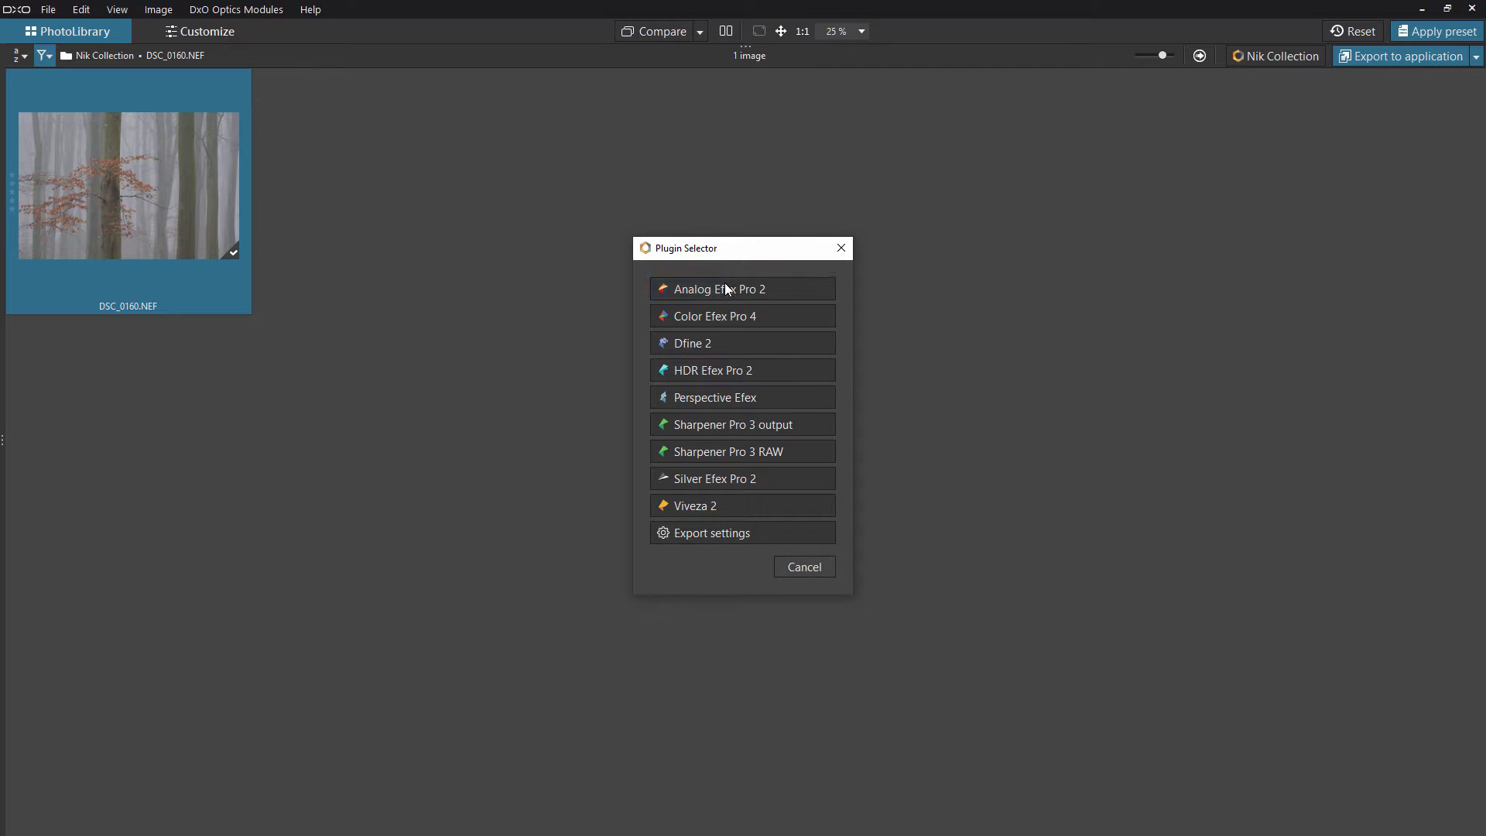
pyautogui.click(682, 536)
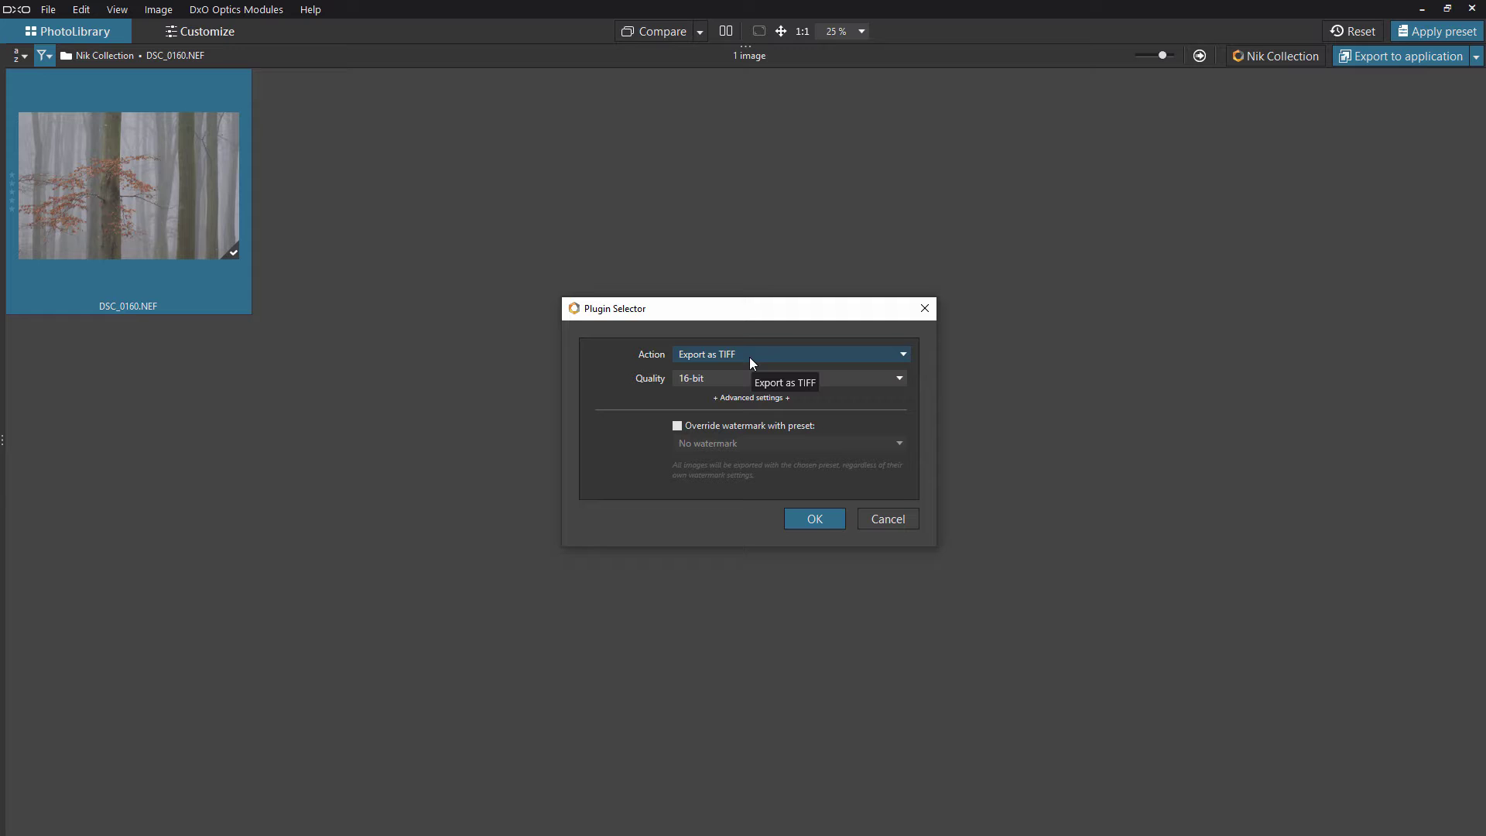
pyautogui.click(838, 522)
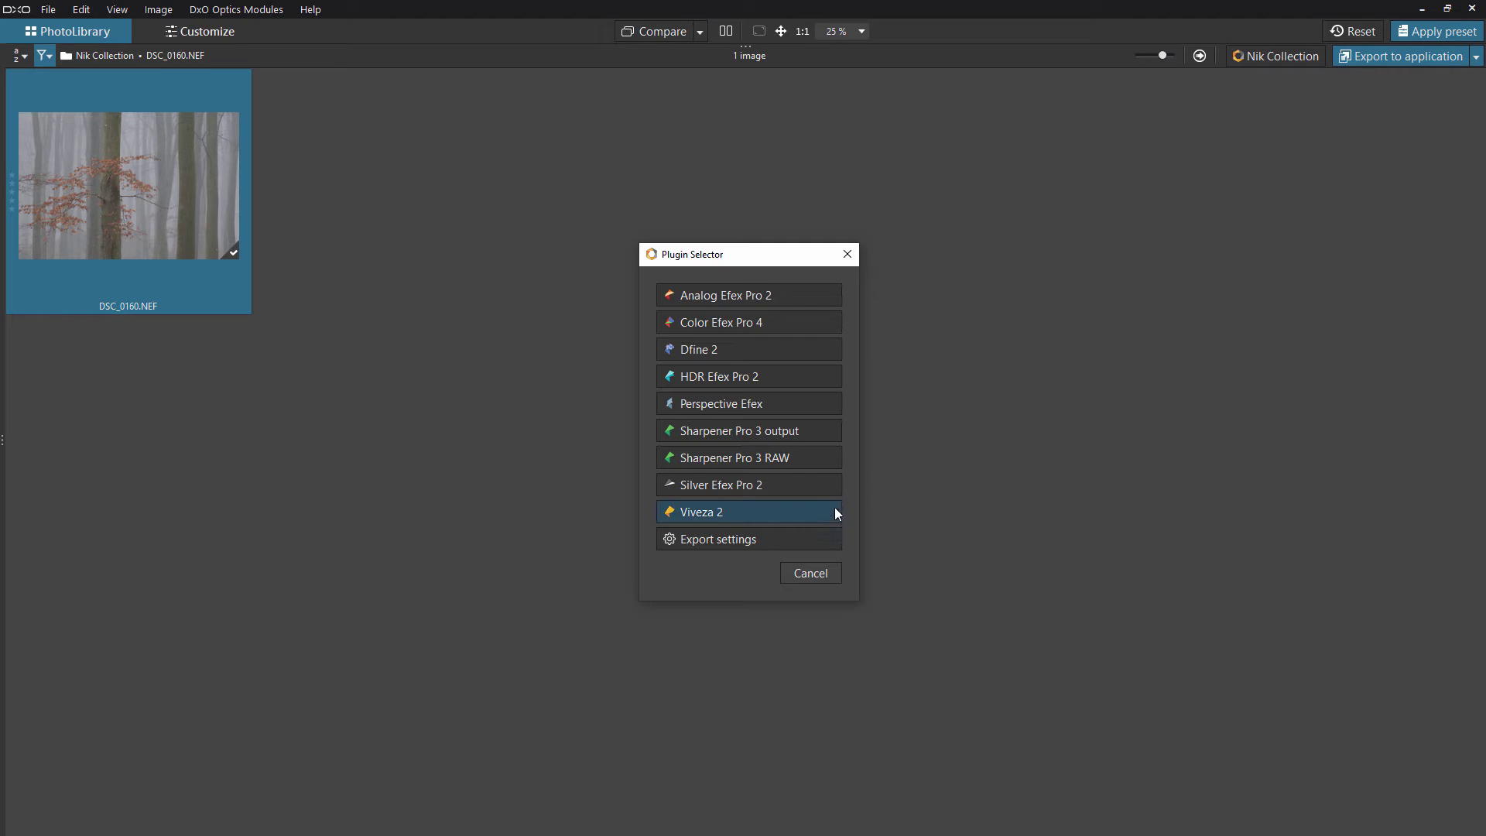
# Open the forest photo in Color Efex Pro 4, set Cross Processing strength to 34%, and show all filters.
pyautogui.click(699, 329)
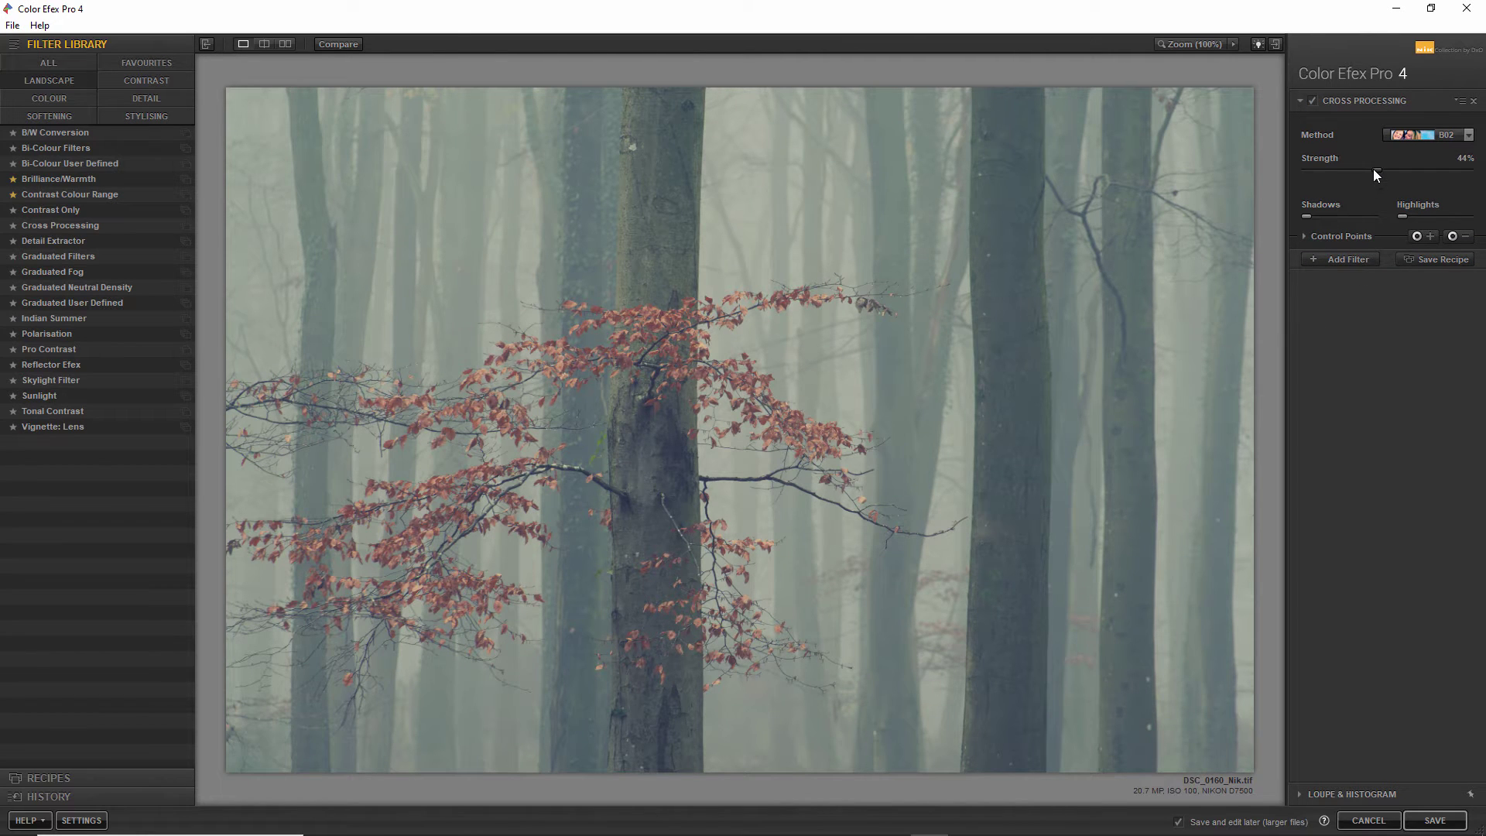
pyautogui.moveTo(1374, 169); pyautogui.dragTo(1351, 171)
pyautogui.click(54, 68)
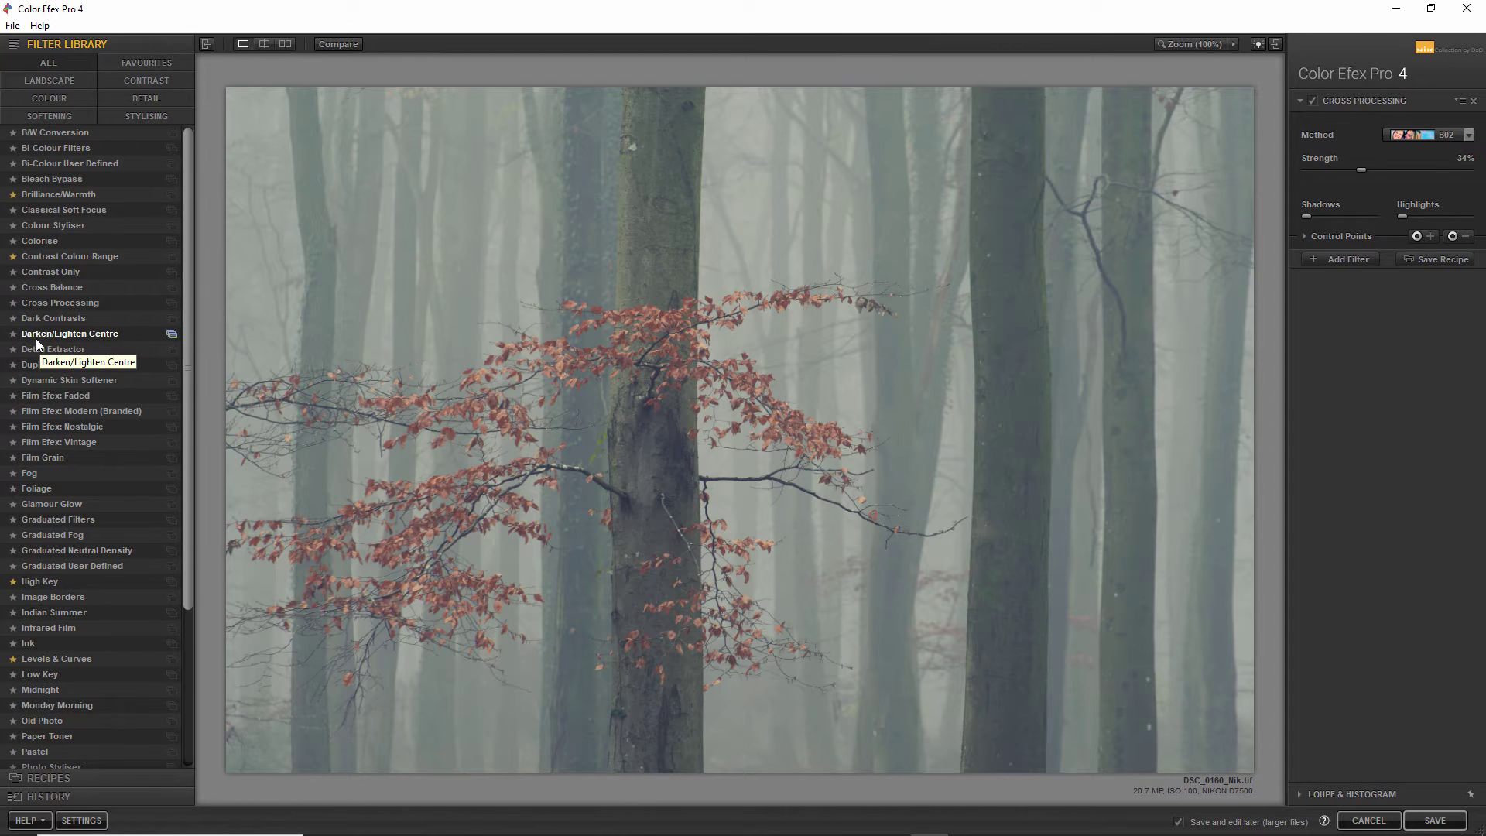
# Stack a Darken/Lighten Centre filter with Border Luminosity -67% and Centre Luminosity 46%.
pyautogui.click(1348, 261)
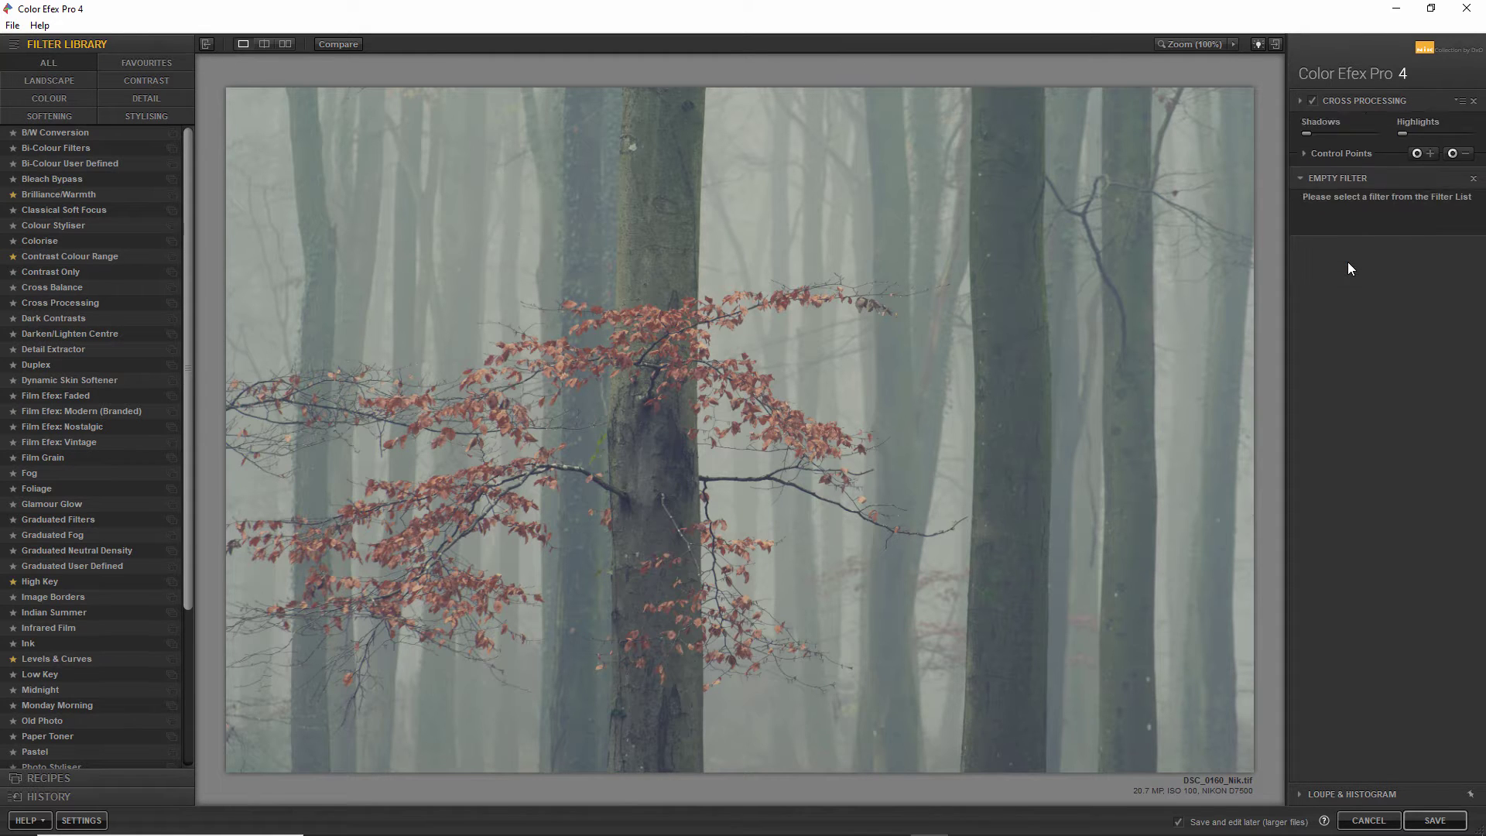
pyautogui.click(61, 336)
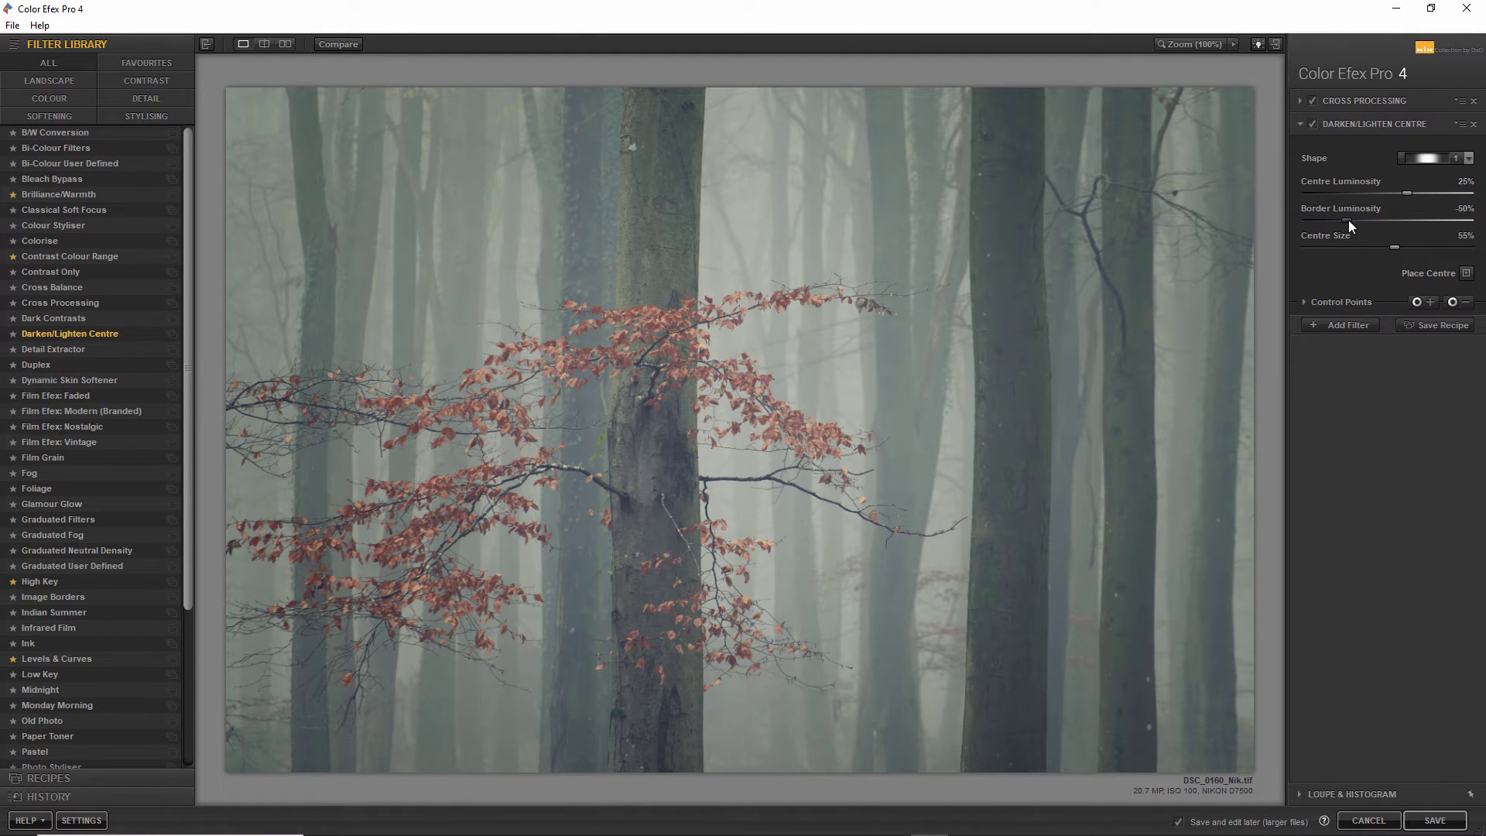
pyautogui.moveTo(1348, 223)
pyautogui.mouseDown()
pyautogui.moveTo(1413, 224)
pyautogui.moveTo(1334, 224)
pyautogui.mouseUp()
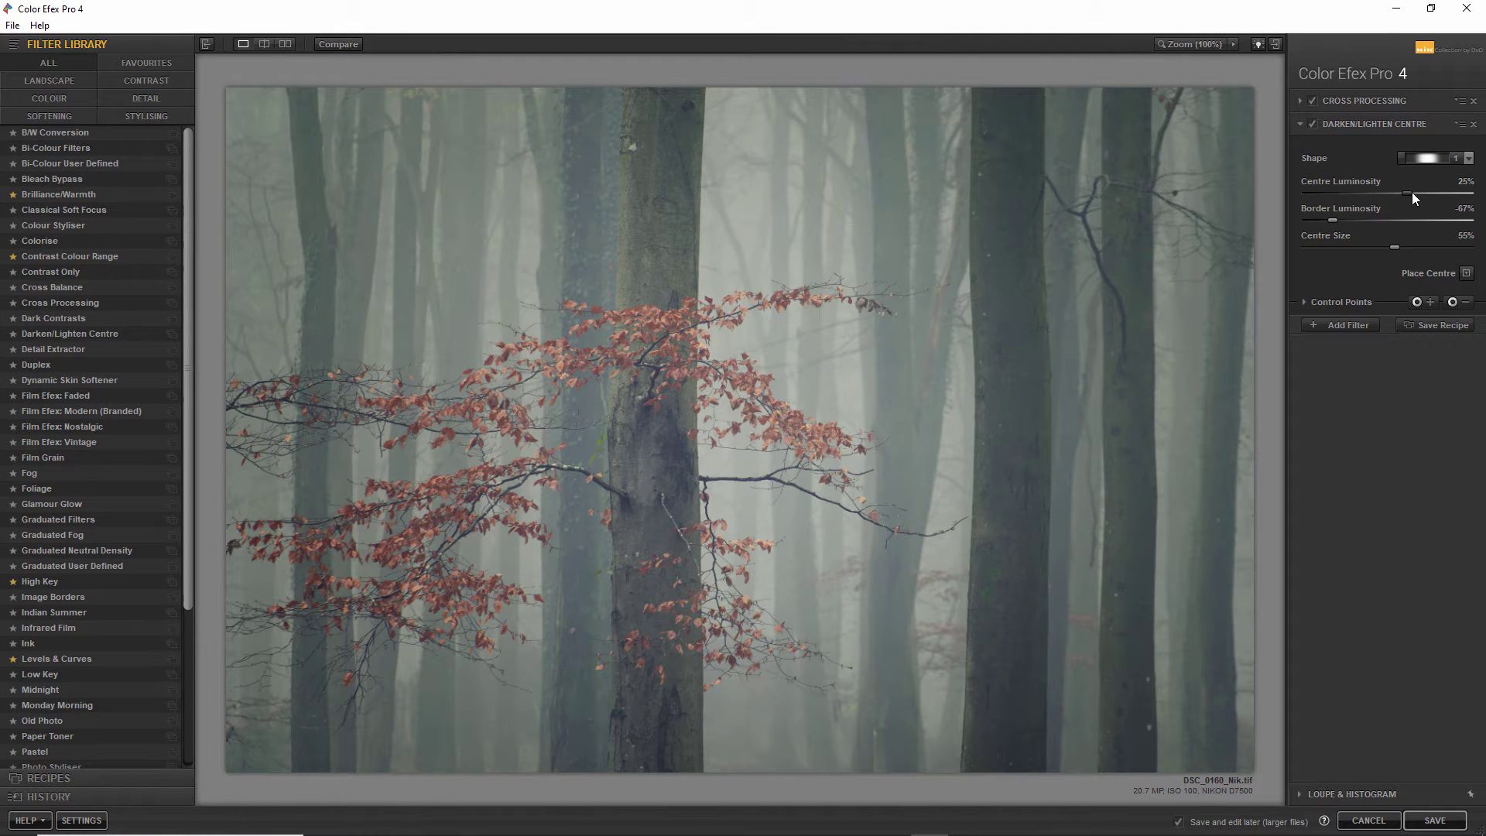
pyautogui.moveTo(1407, 193); pyautogui.dragTo(1428, 194)
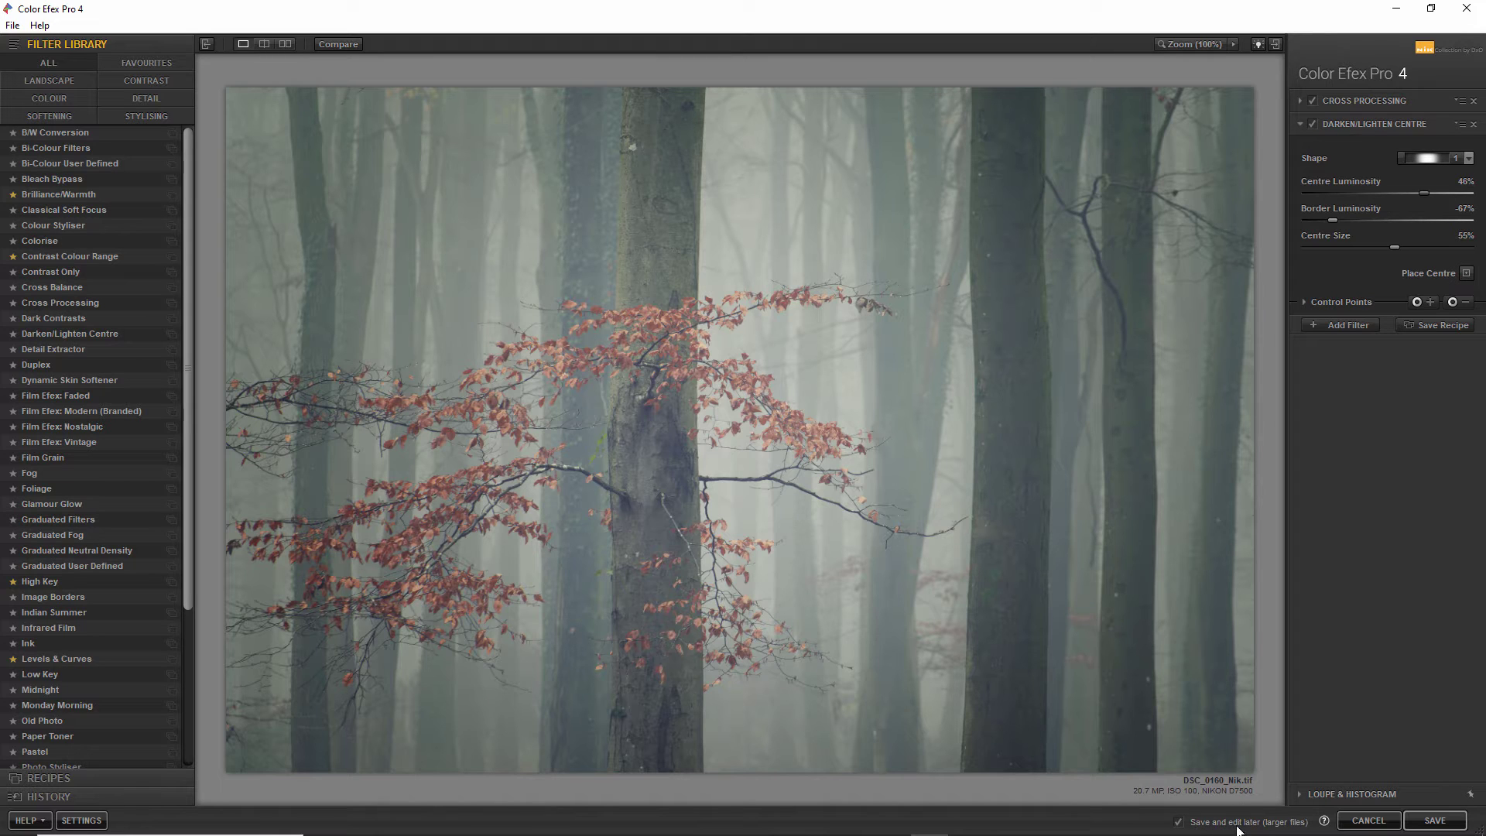
# Save the Color Efex edit back as DSC_0160_Nik.tif and select it in the PhotoLab library.
pyautogui.click(1431, 822)
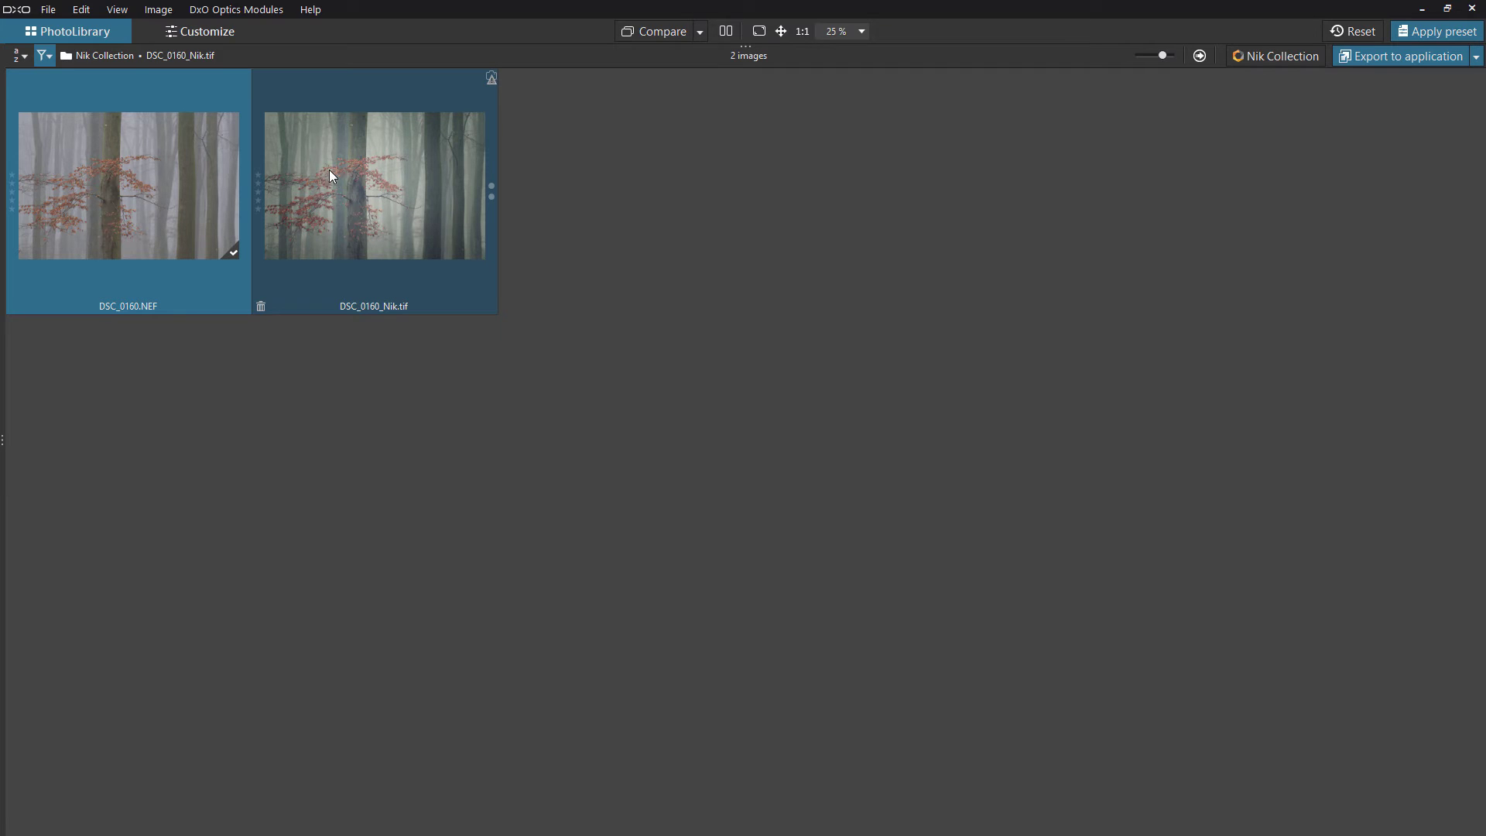
pyautogui.click(429, 342)
pyautogui.click(424, 294)
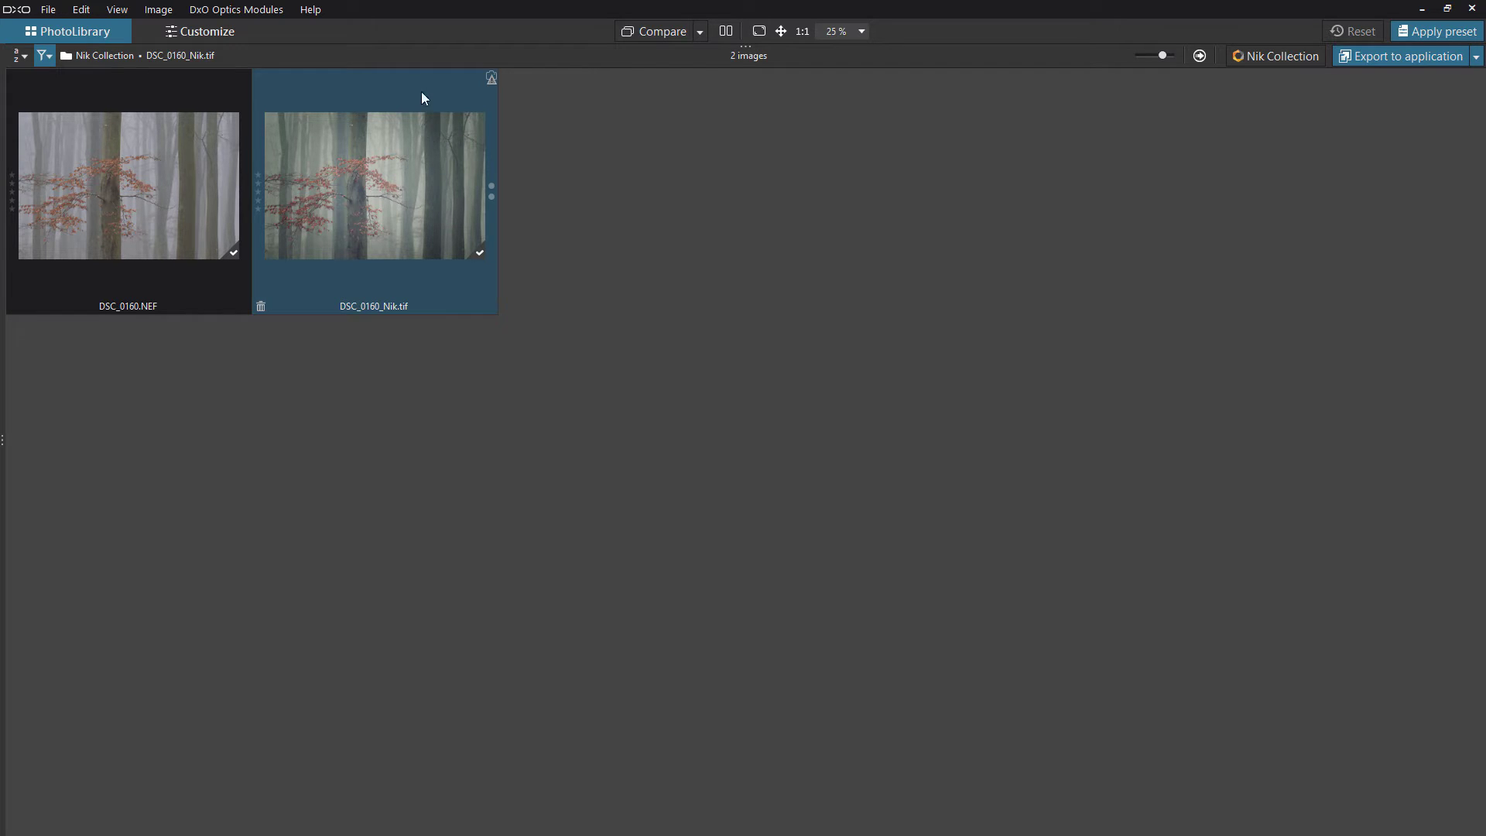
# Resend DSC_0160_Nik.tif to Color Efex Pro 4 as TIFF, then minimise Color Efex to view the library.
pyautogui.click(1265, 57)
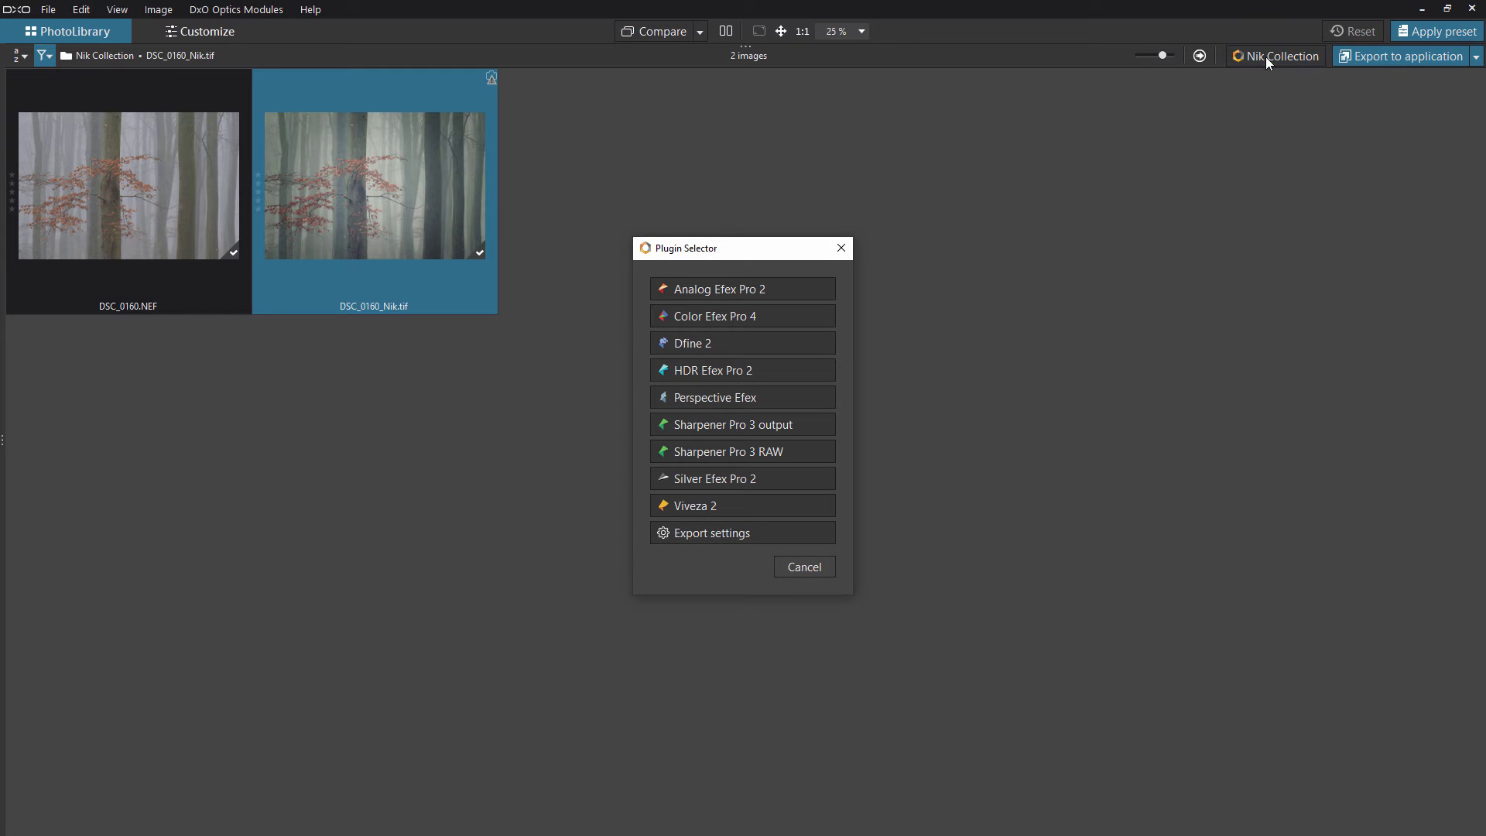
pyautogui.click(708, 534)
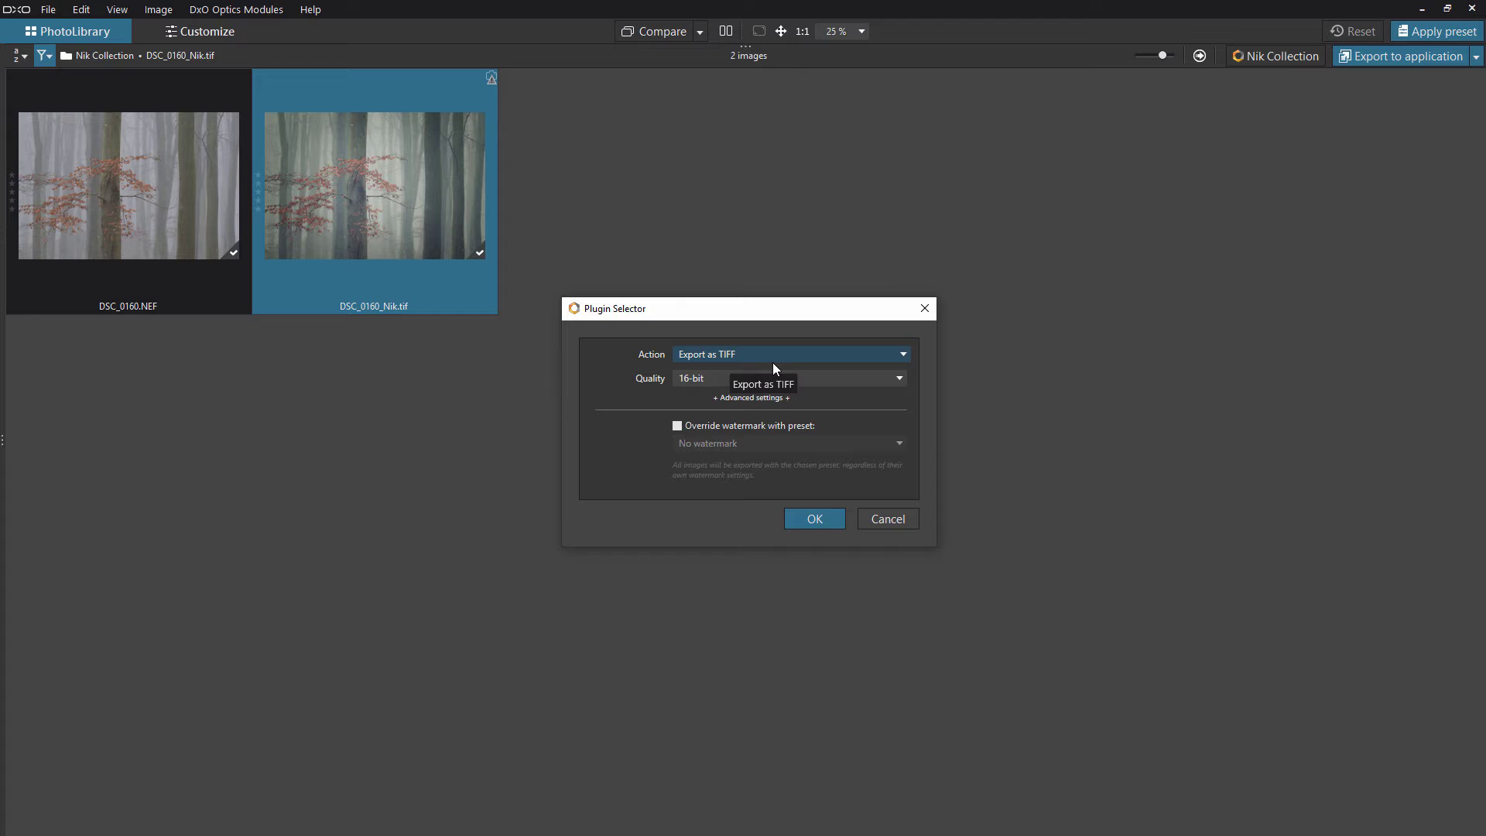
pyautogui.click(814, 522)
pyautogui.click(725, 328)
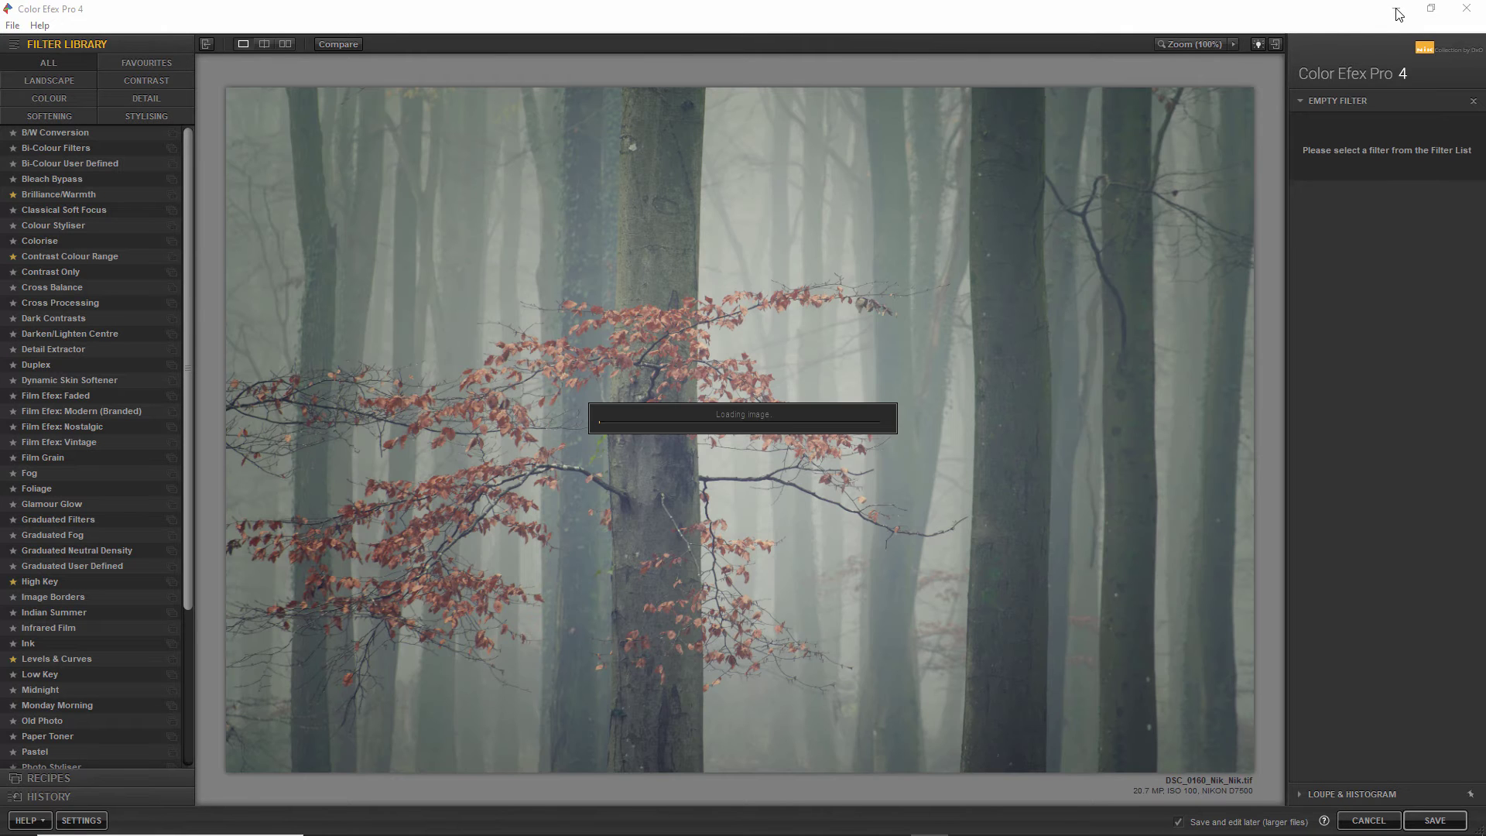
pyautogui.click(1397, 11)
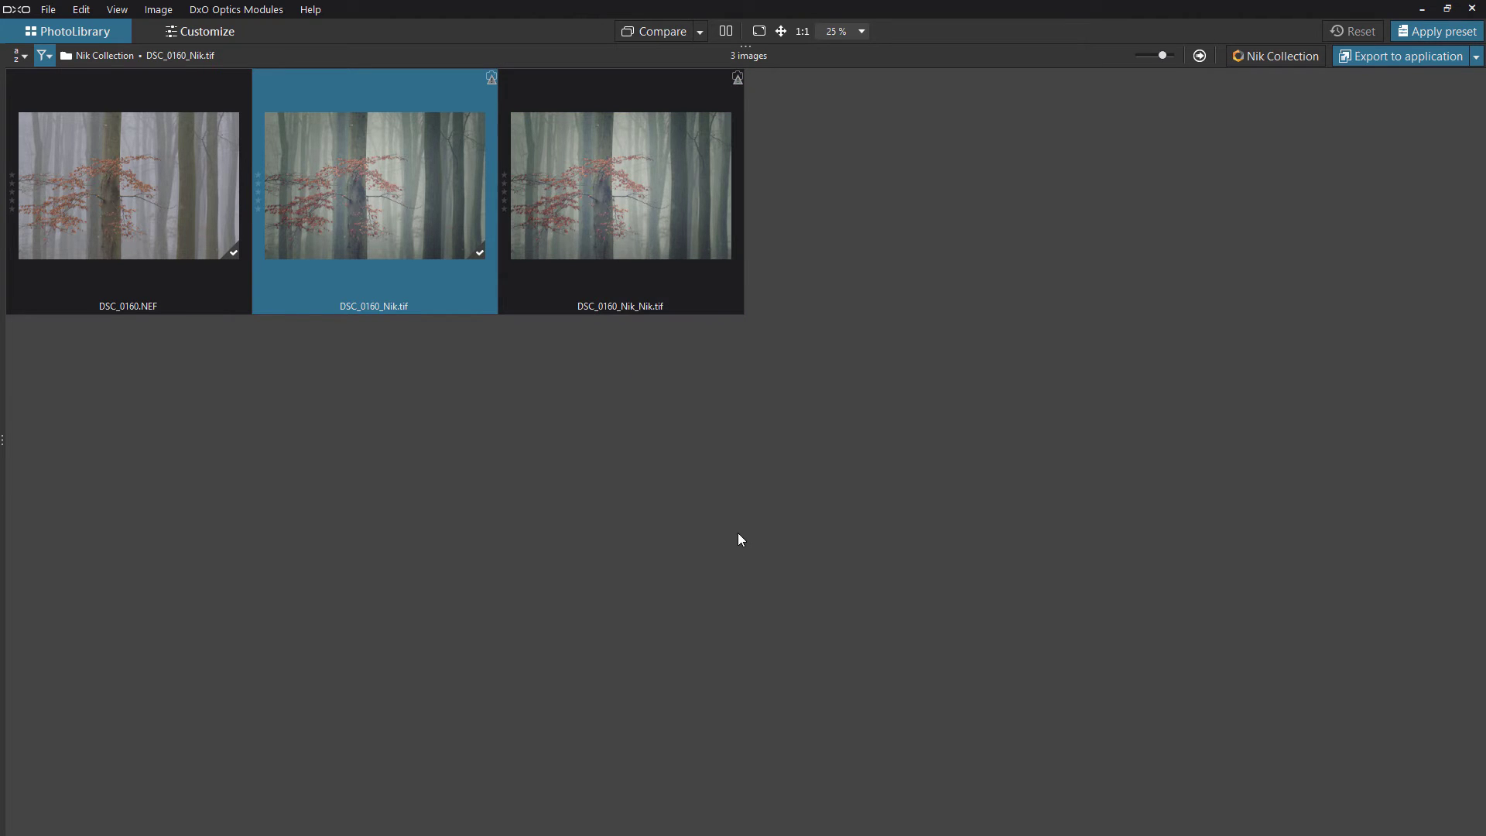
# Save from Color Efex, then remove the duplicate DSC_0160_Nik_Nik.tif from the library.
pyautogui.hotkey('alt', 'Tab')
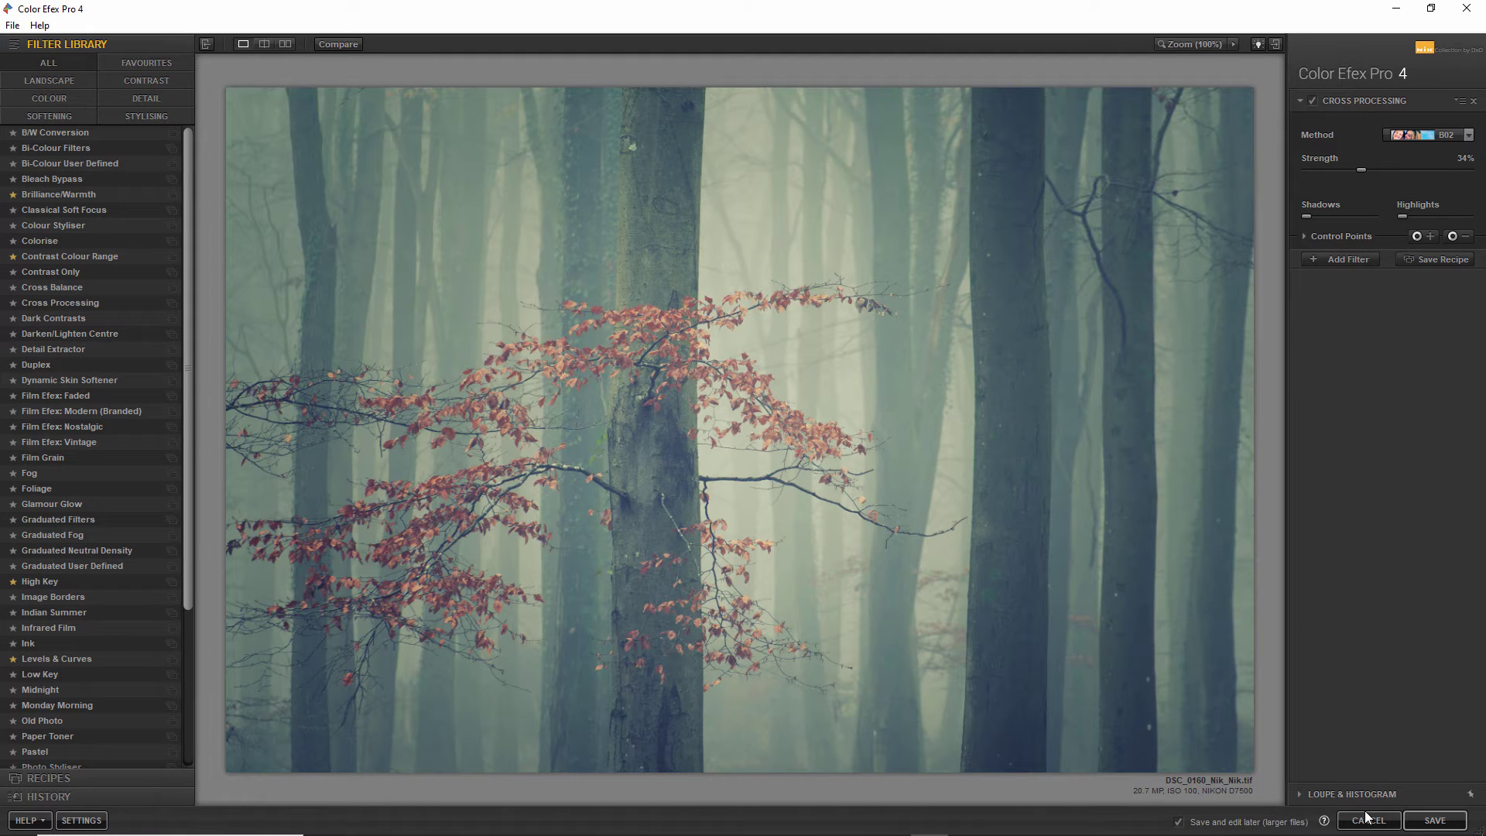
pyautogui.click(1437, 823)
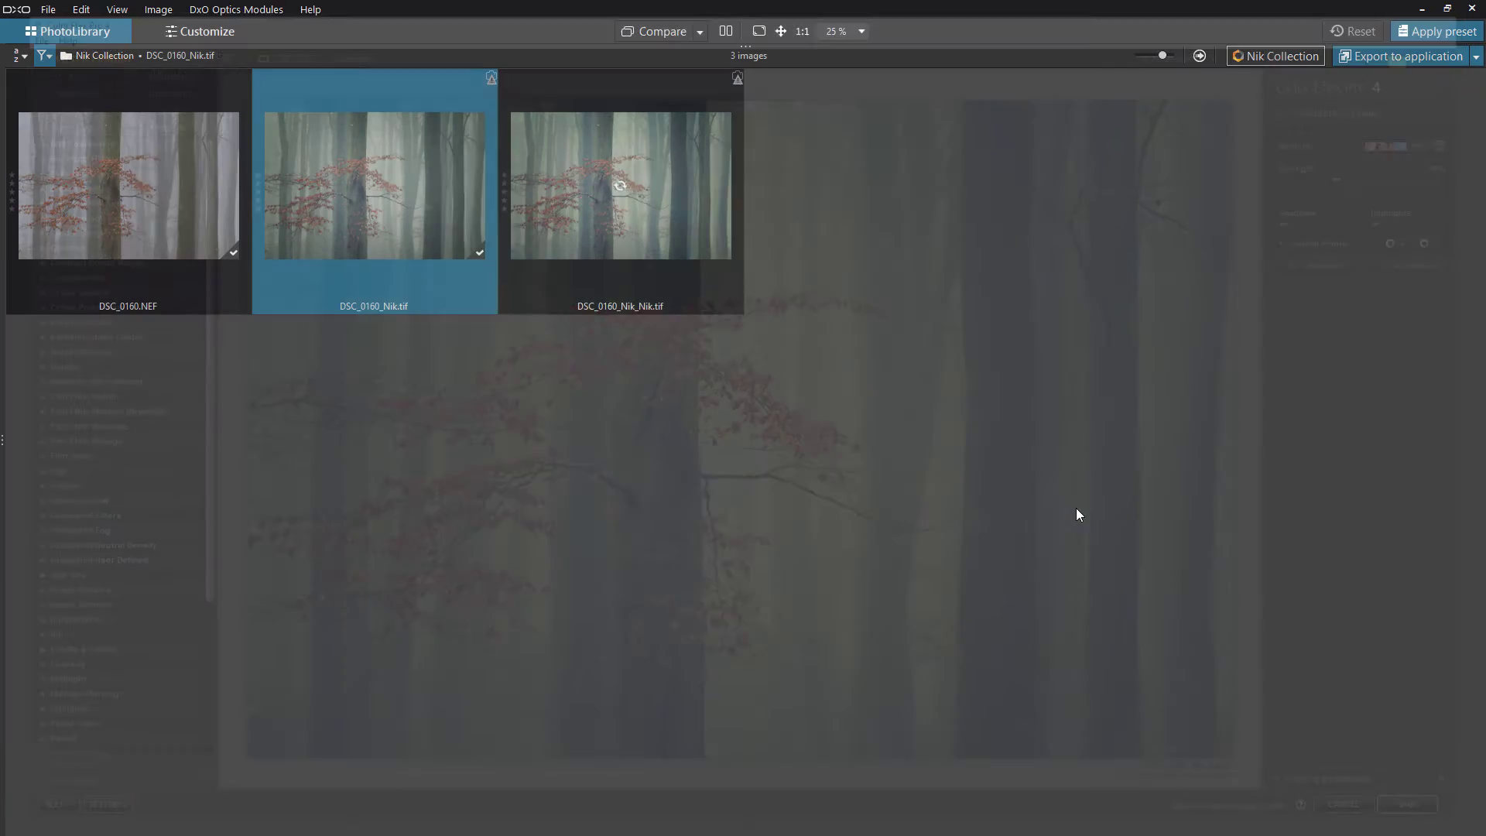
pyautogui.click(637, 217)
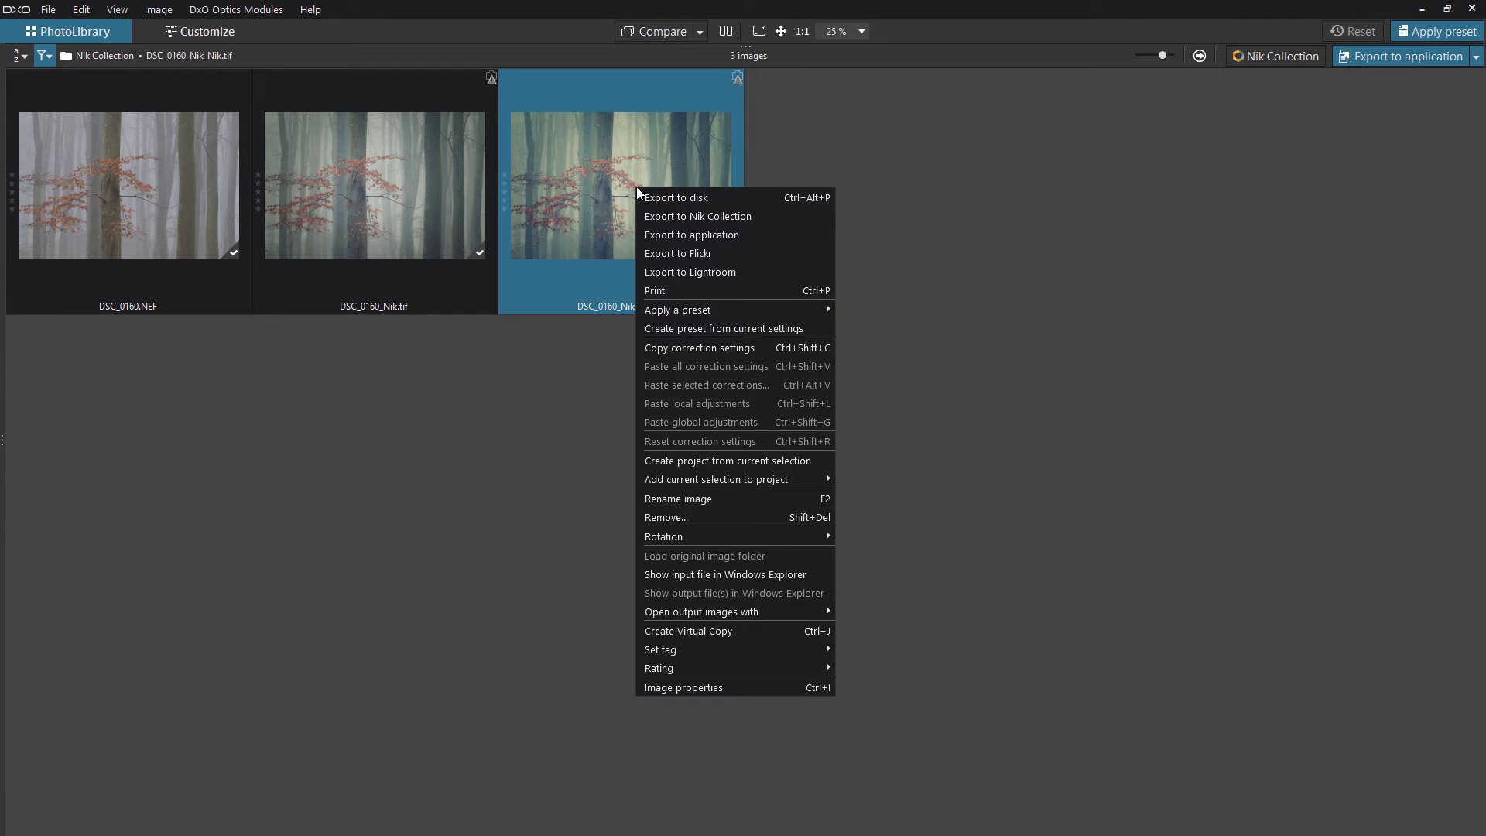
pyautogui.click(675, 517)
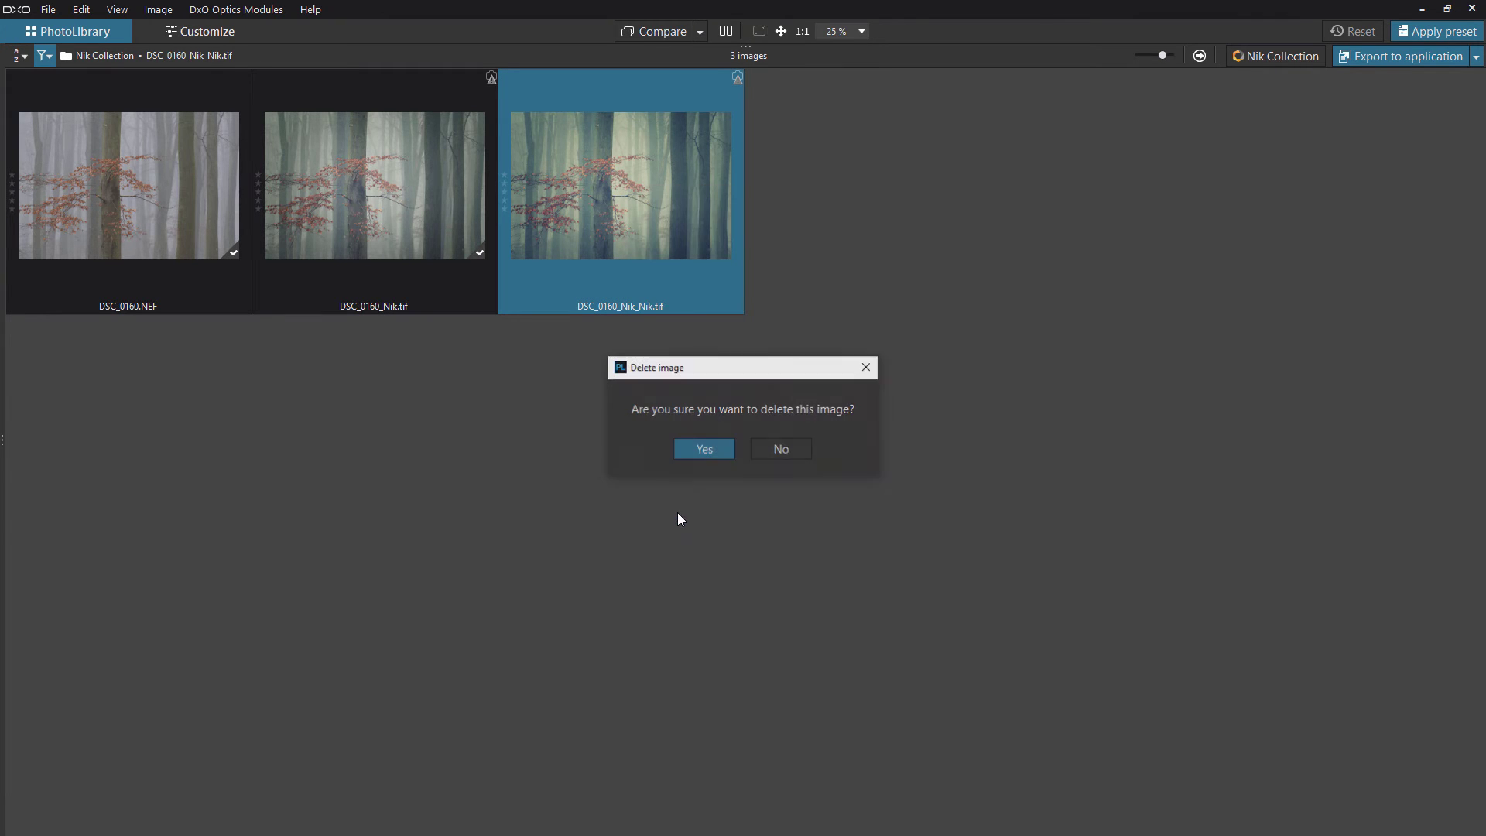
pyautogui.click(717, 448)
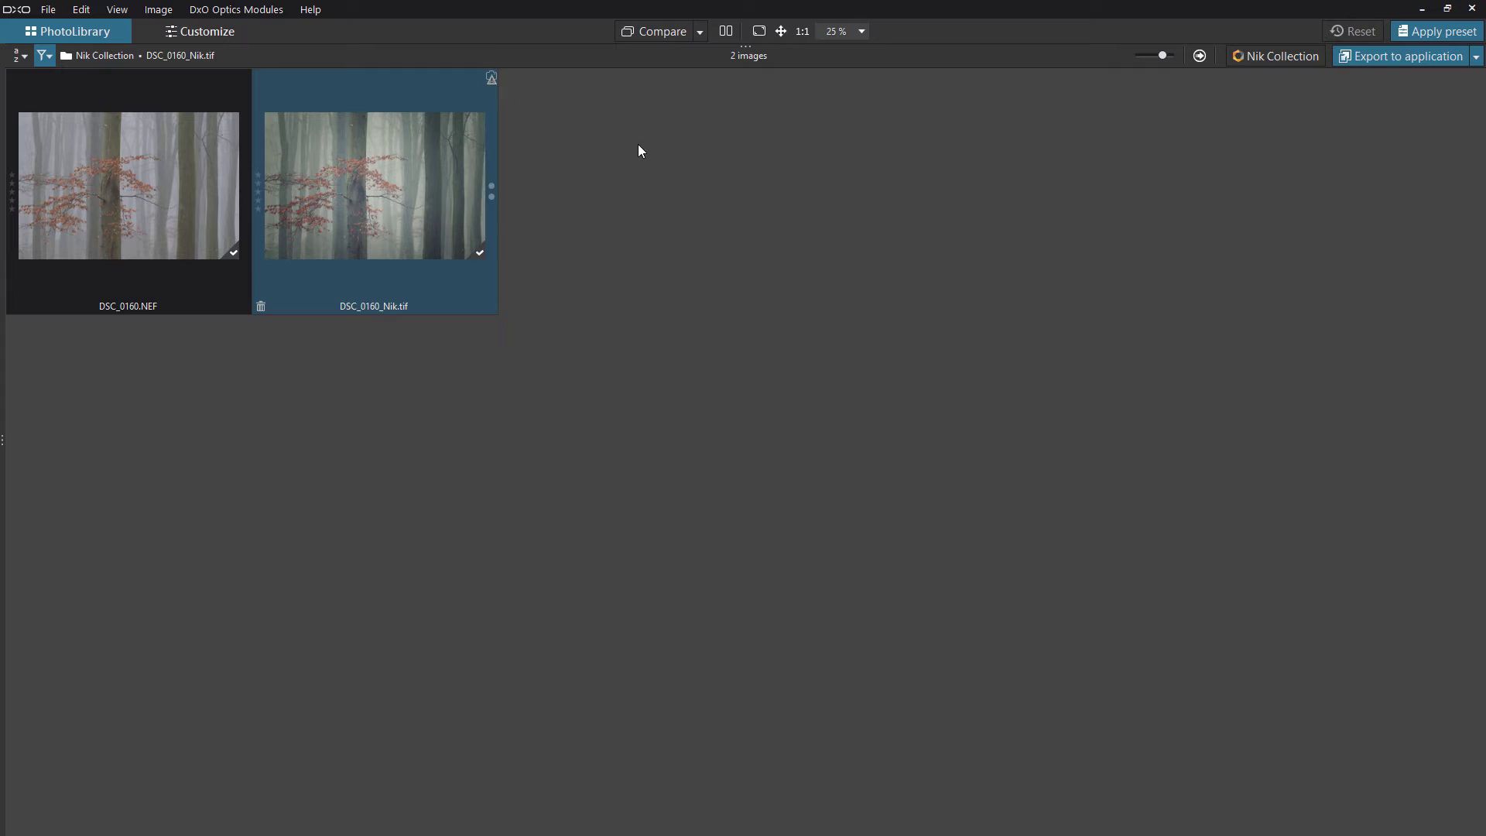
# Set the Nik action to 'Export selected file(s) without processing' and open DSC_0160_Nik.tif in Color Efex Pro 4.
pyautogui.click(1243, 60)
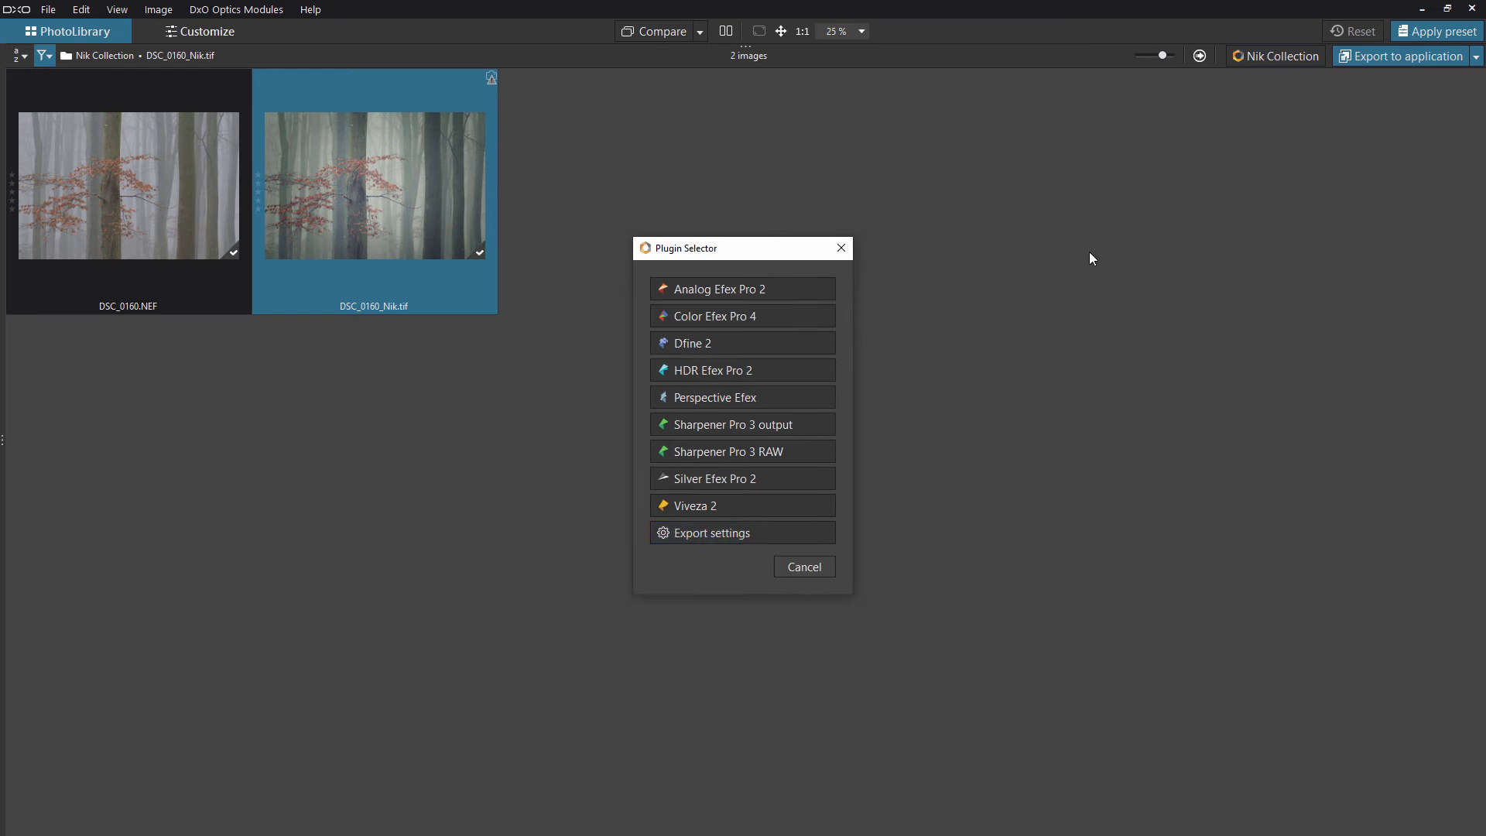
pyautogui.click(718, 538)
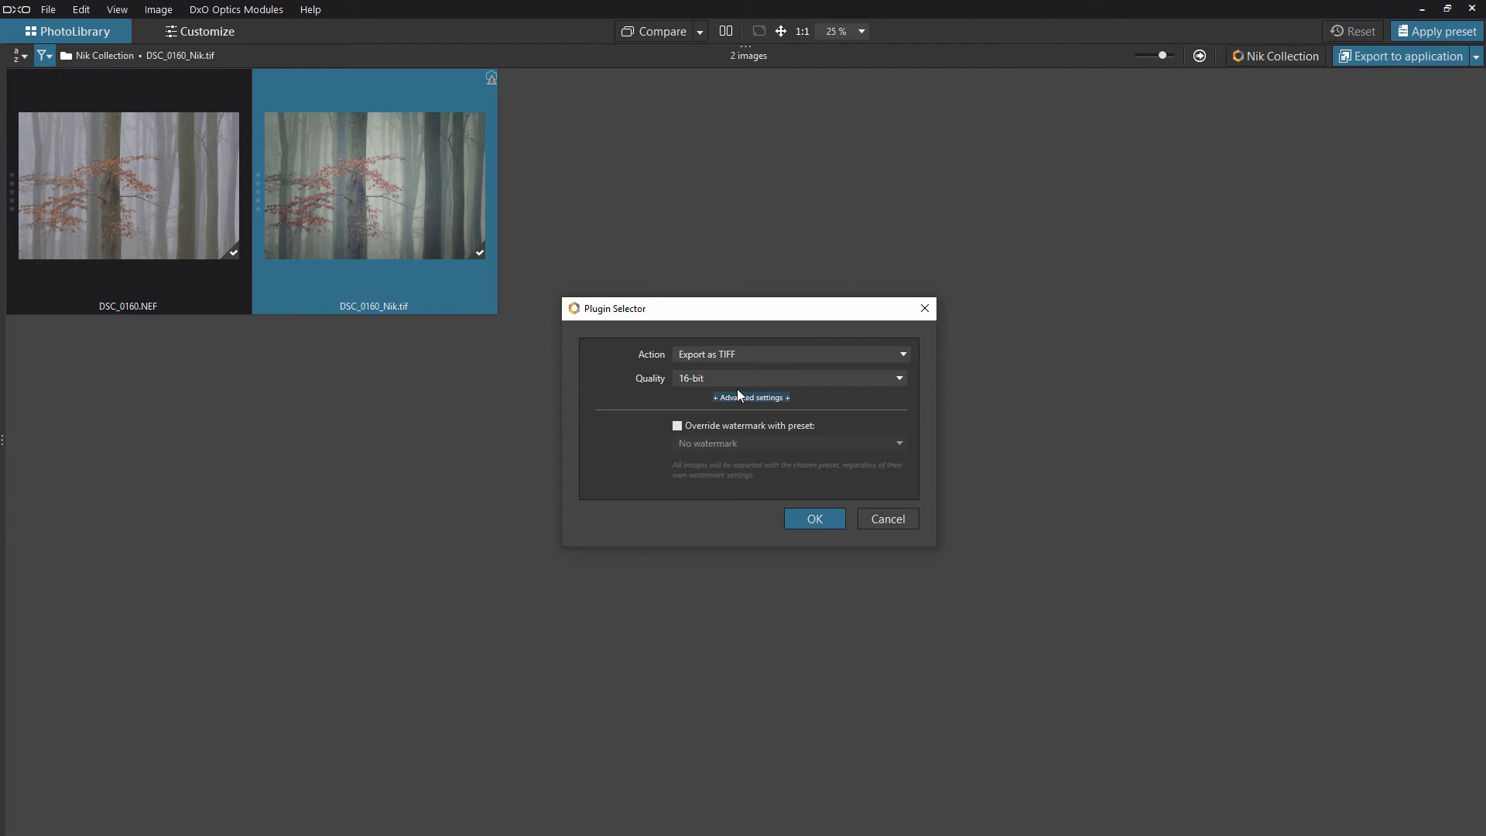
pyautogui.click(741, 359)
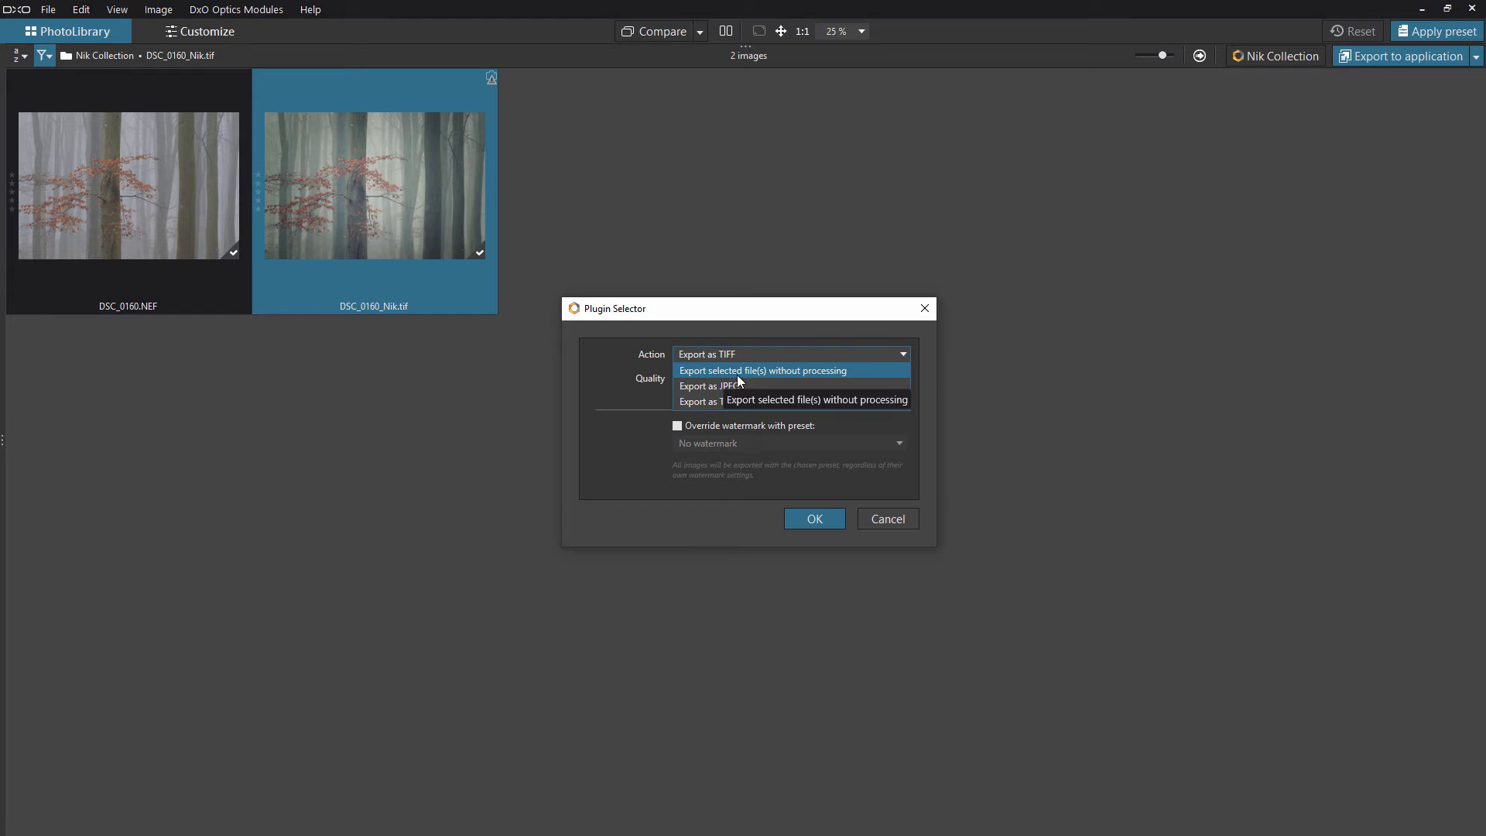
pyautogui.click(792, 372)
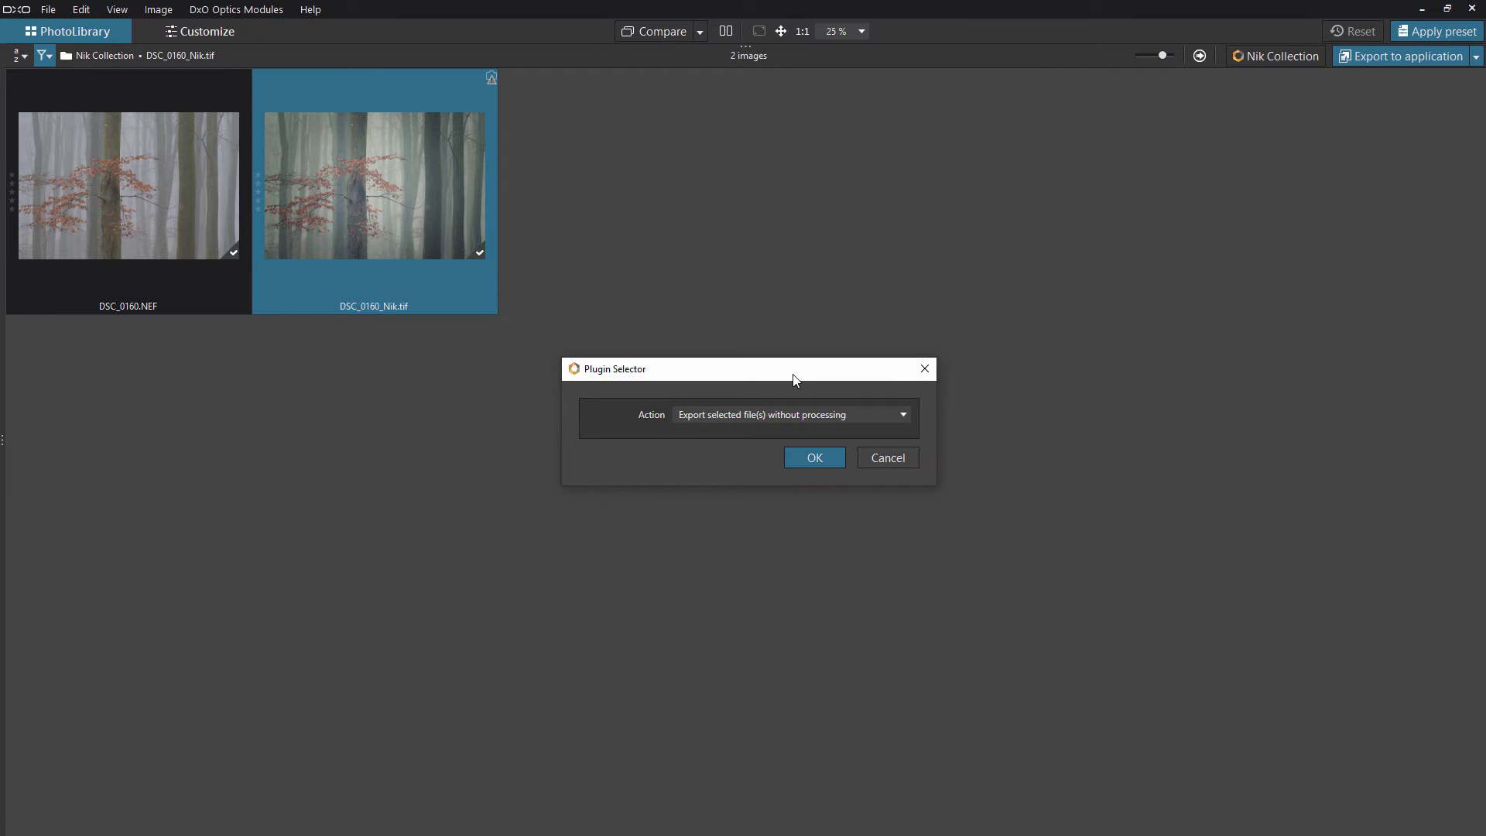
pyautogui.click(812, 458)
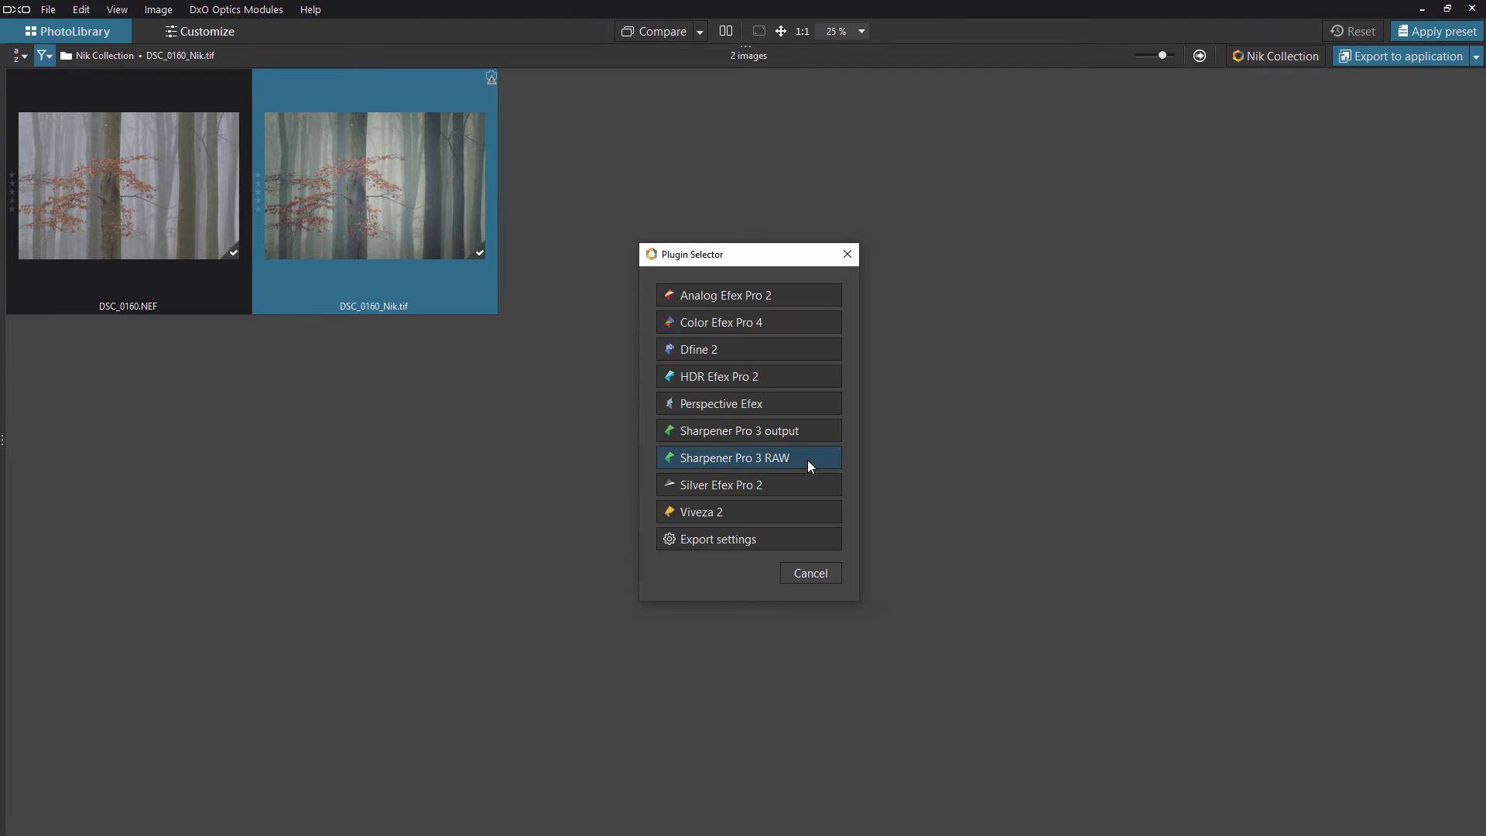
pyautogui.click(726, 323)
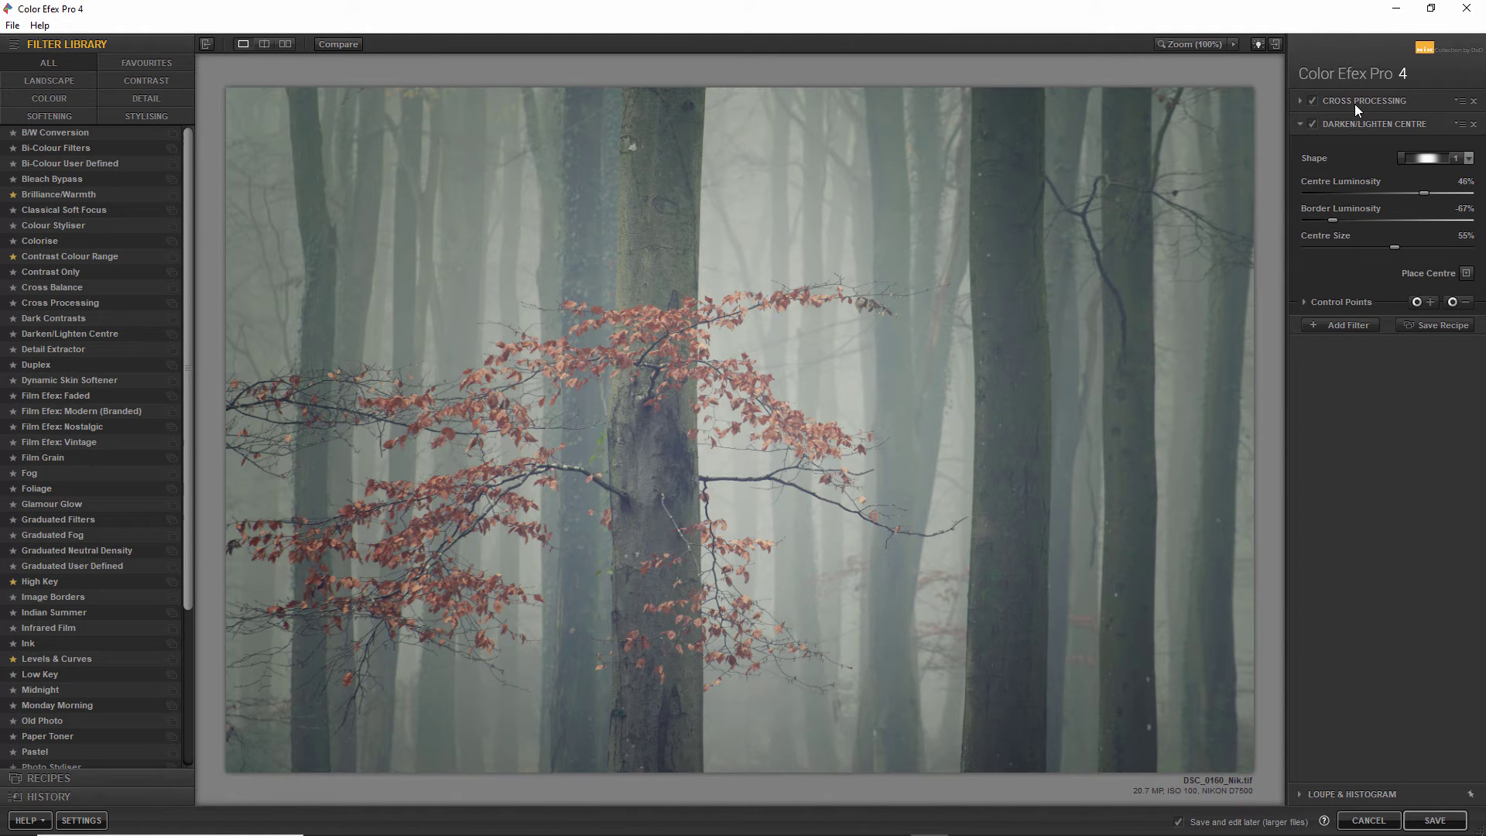
# Switch the Cross Processing filter to method L08 at 18% strength.
pyautogui.click(1300, 101)
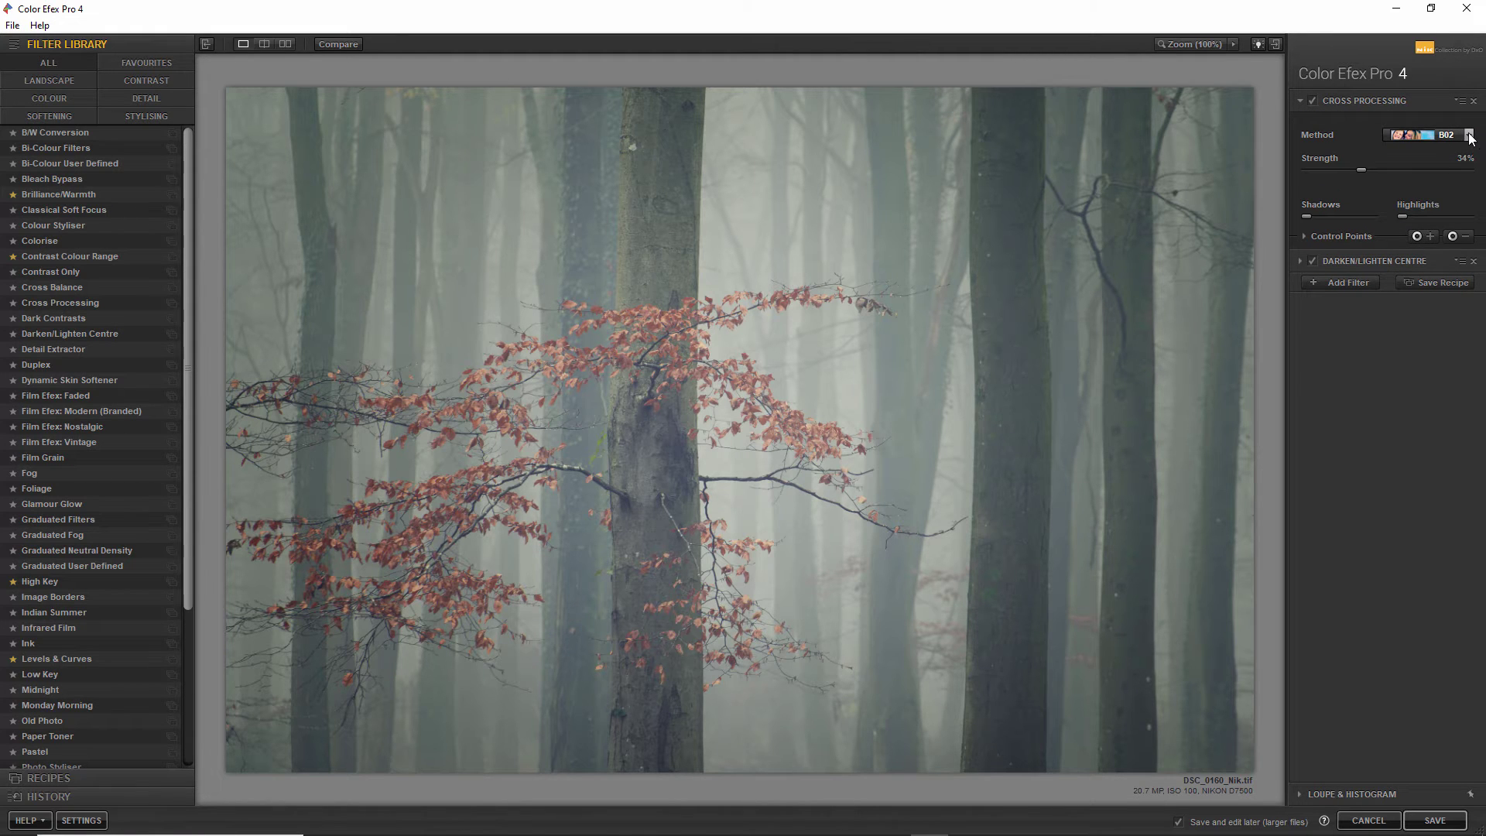
pyautogui.click(1470, 137)
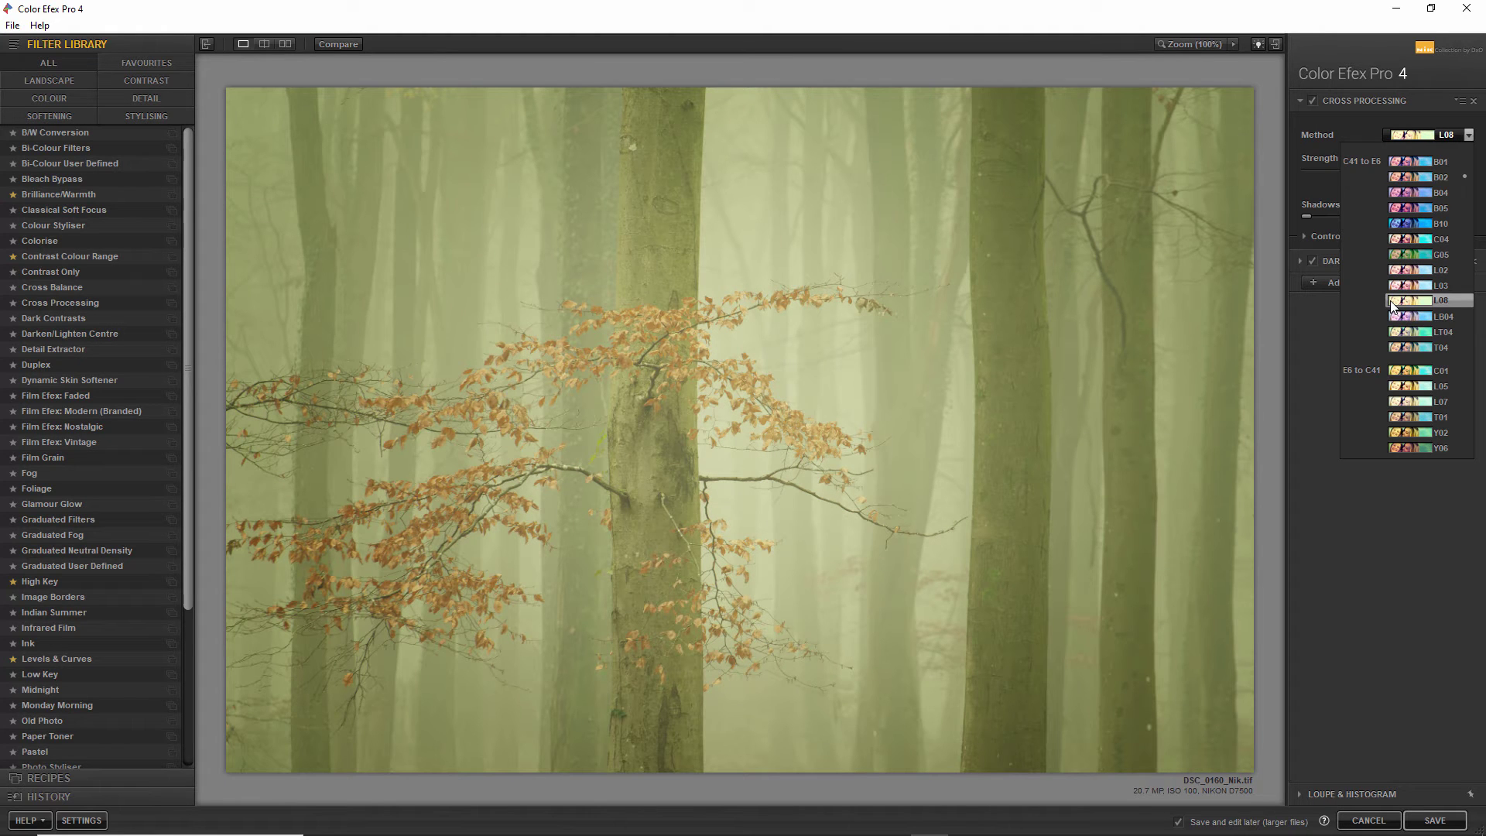
pyautogui.click(1393, 302)
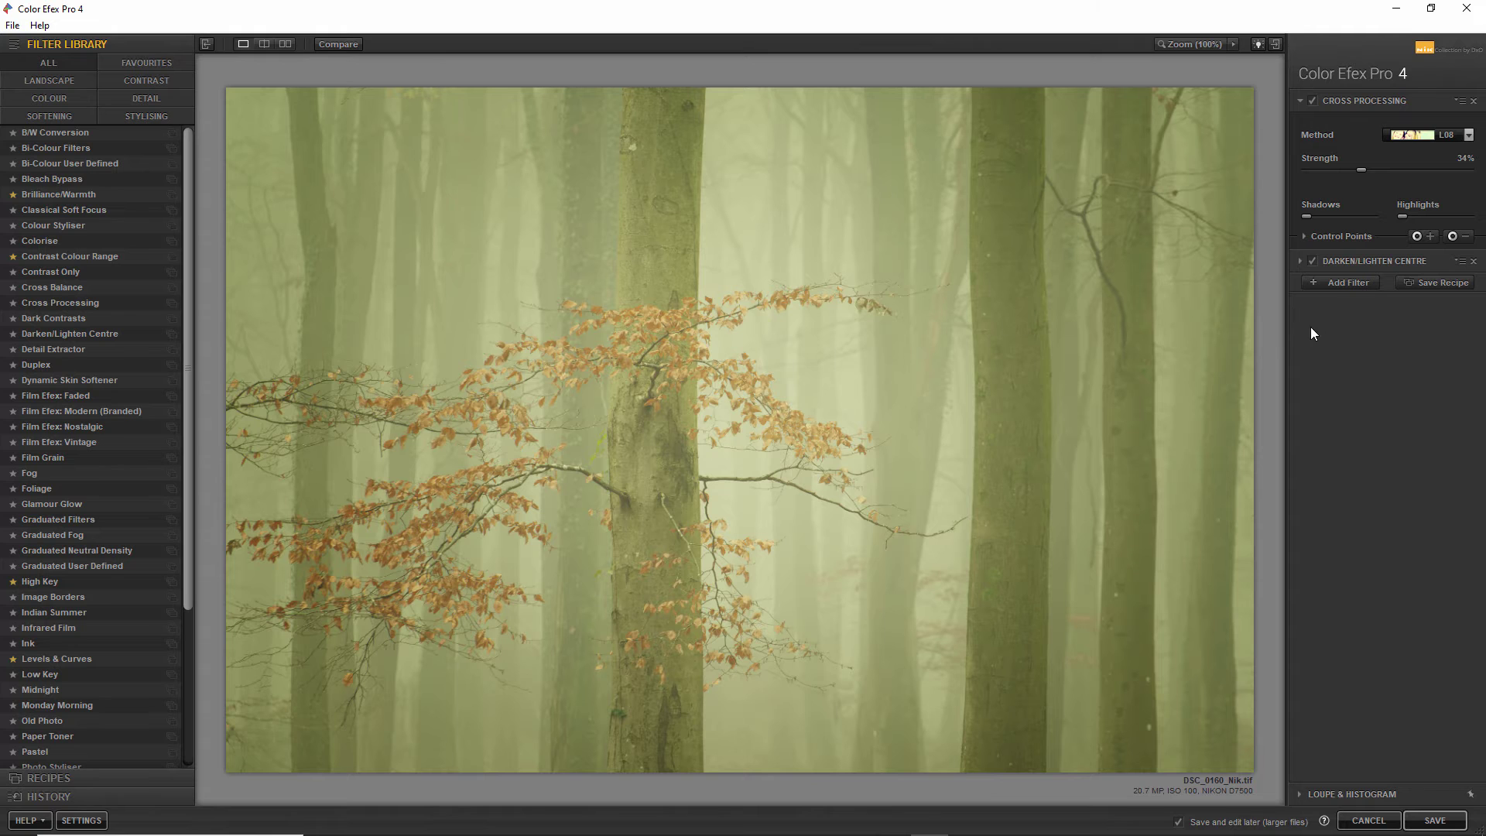
pyautogui.moveTo(1362, 177); pyautogui.dragTo(1326, 180)
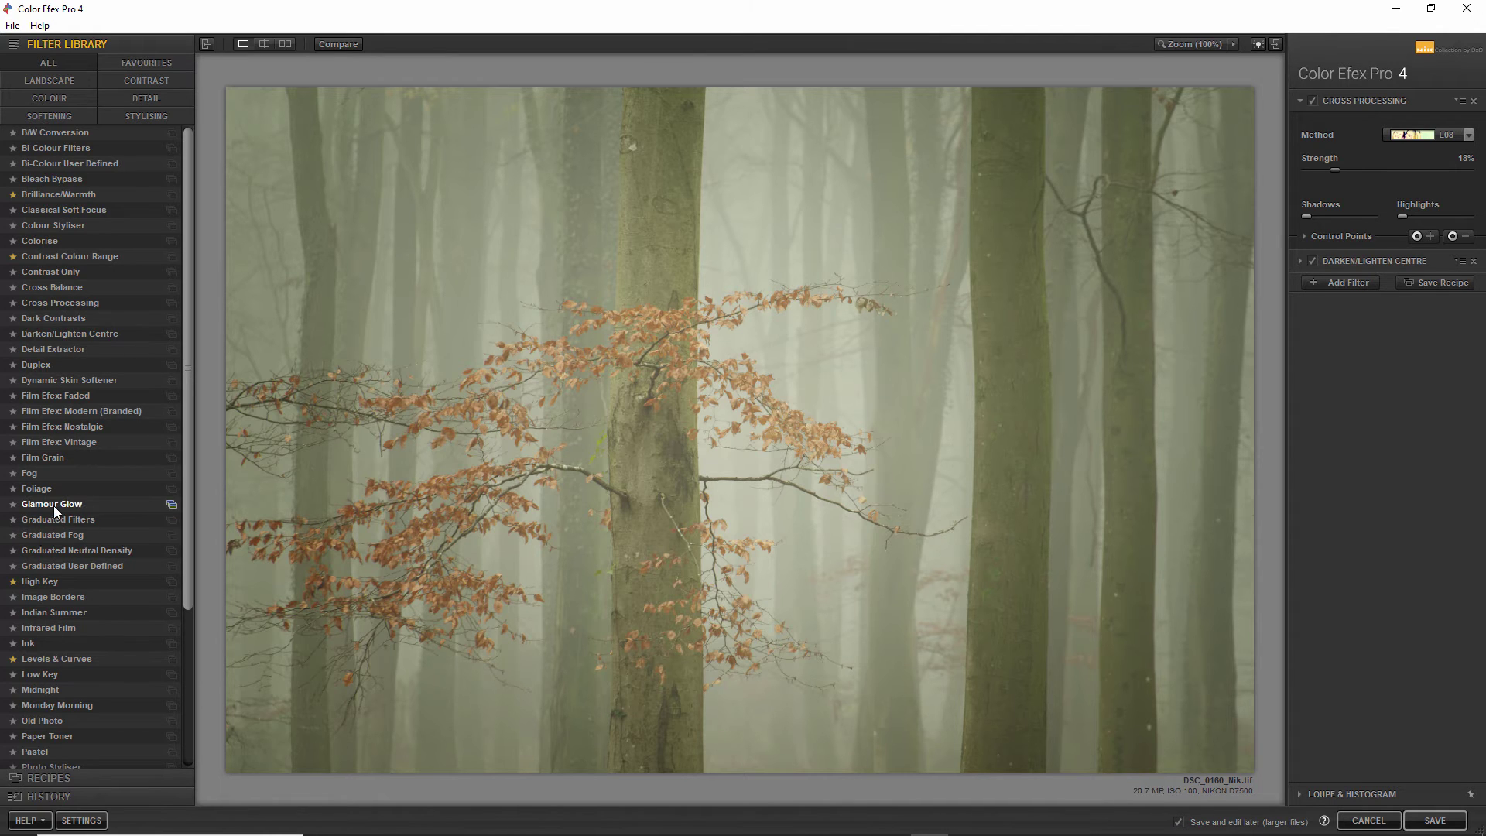
# Add a Glamour Glow filter at Glow 91% and Saturation 30%, then save back to PhotoLab.
pyautogui.click(1318, 285)
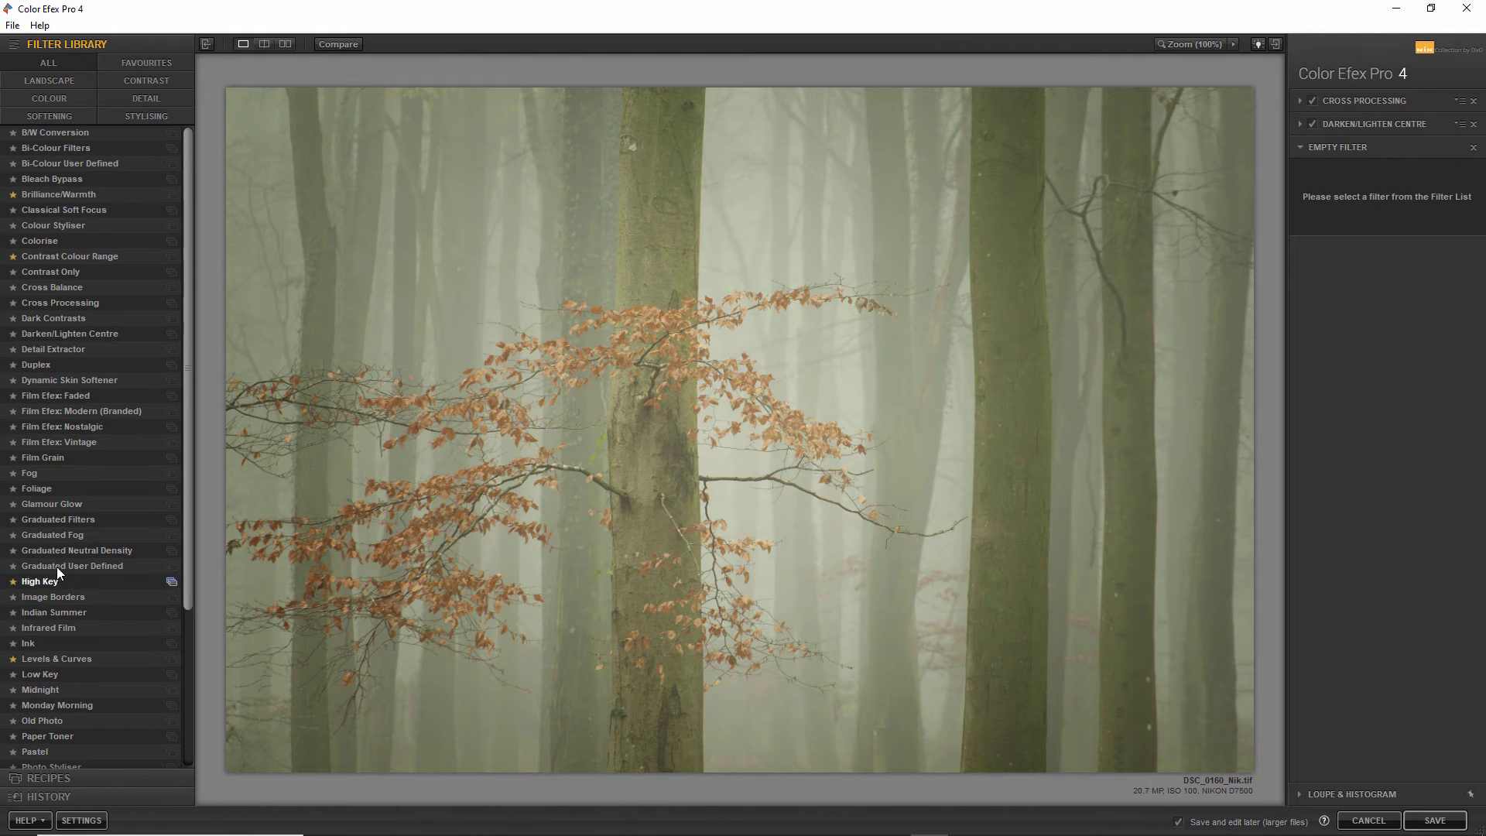
pyautogui.click(52, 505)
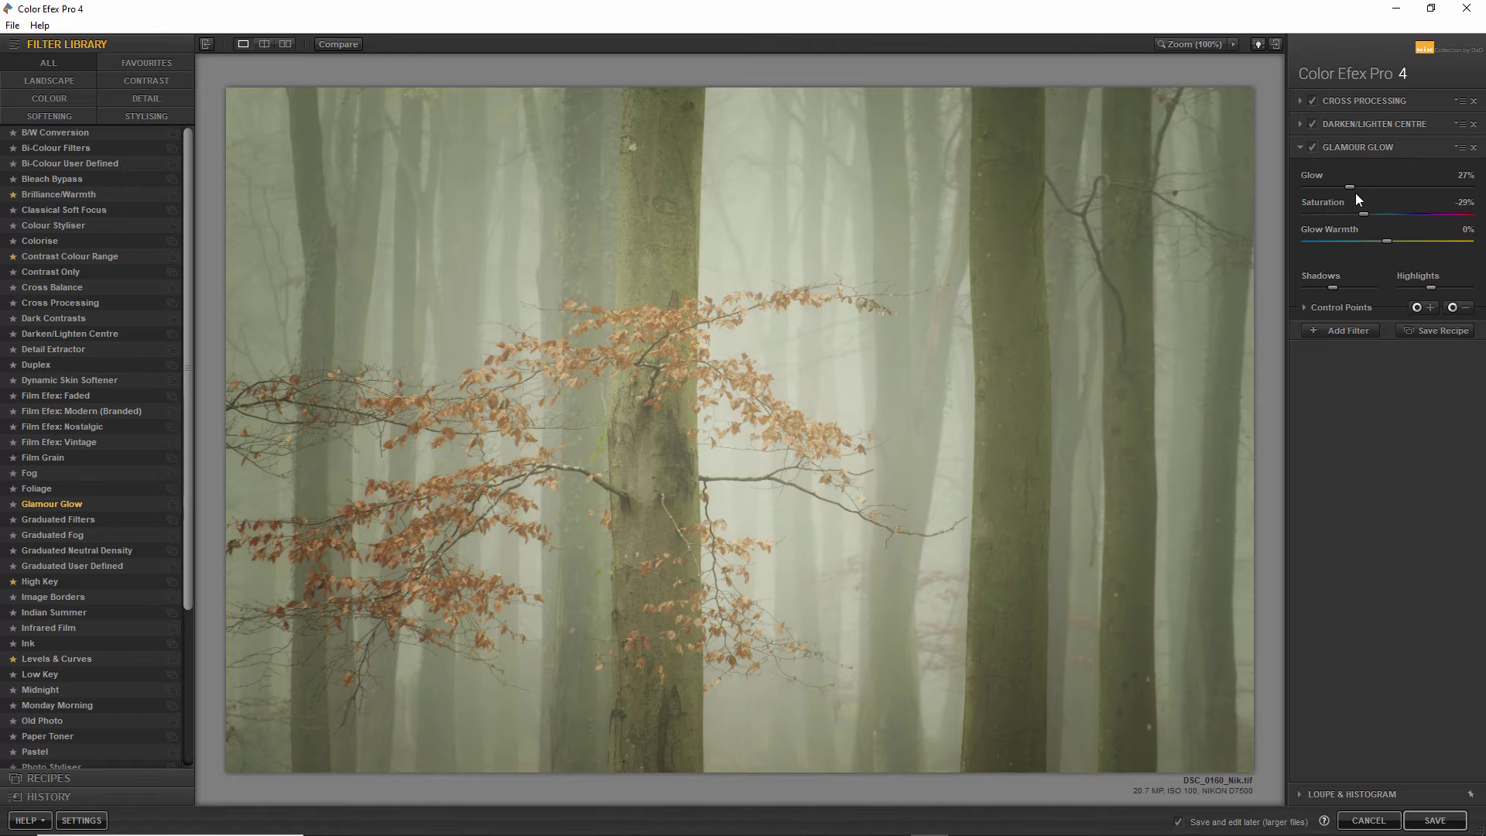
pyautogui.moveTo(1351, 187); pyautogui.dragTo(1458, 188)
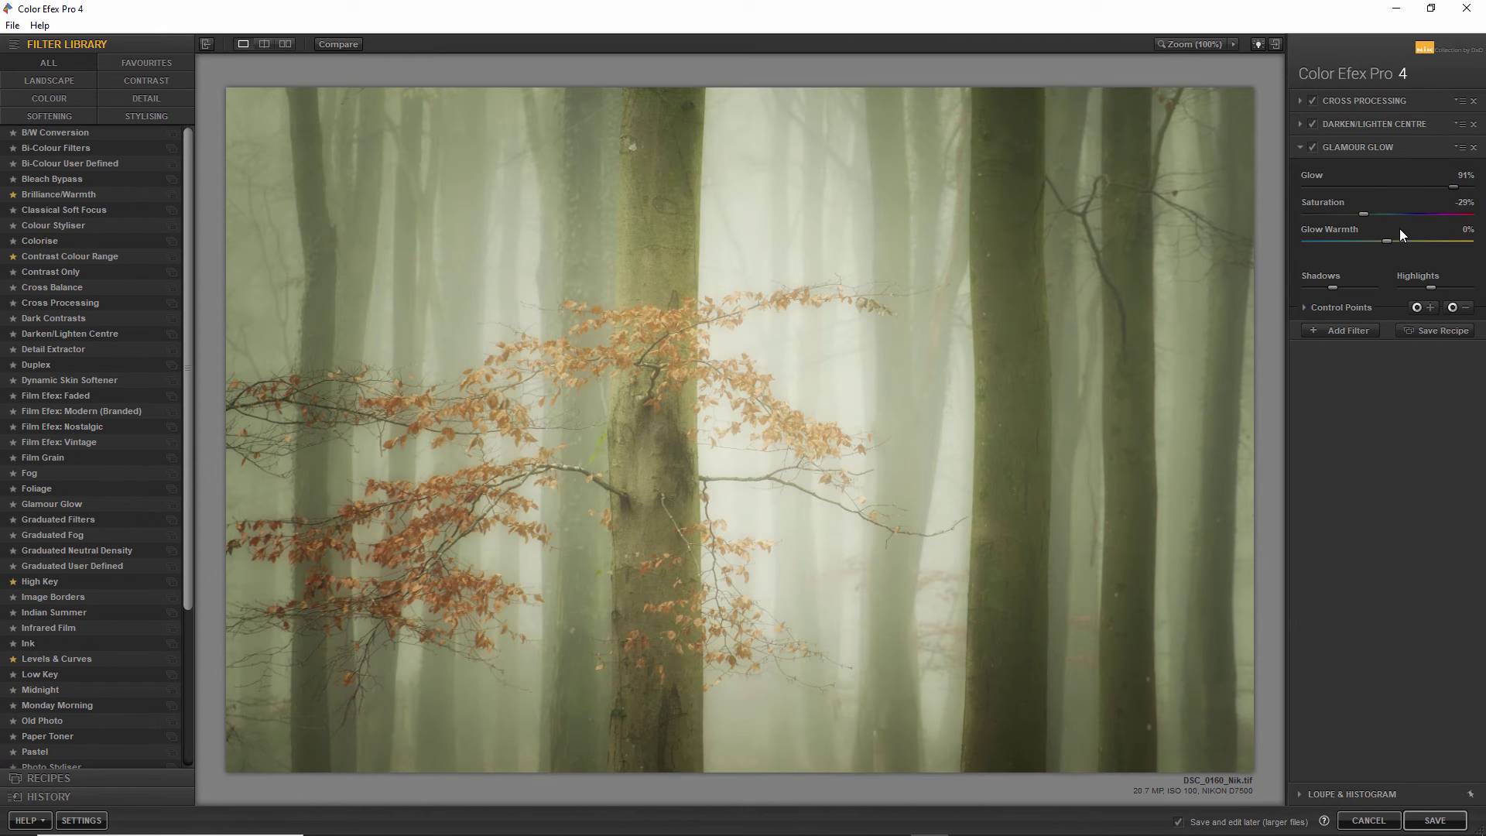
pyautogui.moveTo(1414, 209); pyautogui.dragTo(1411, 212)
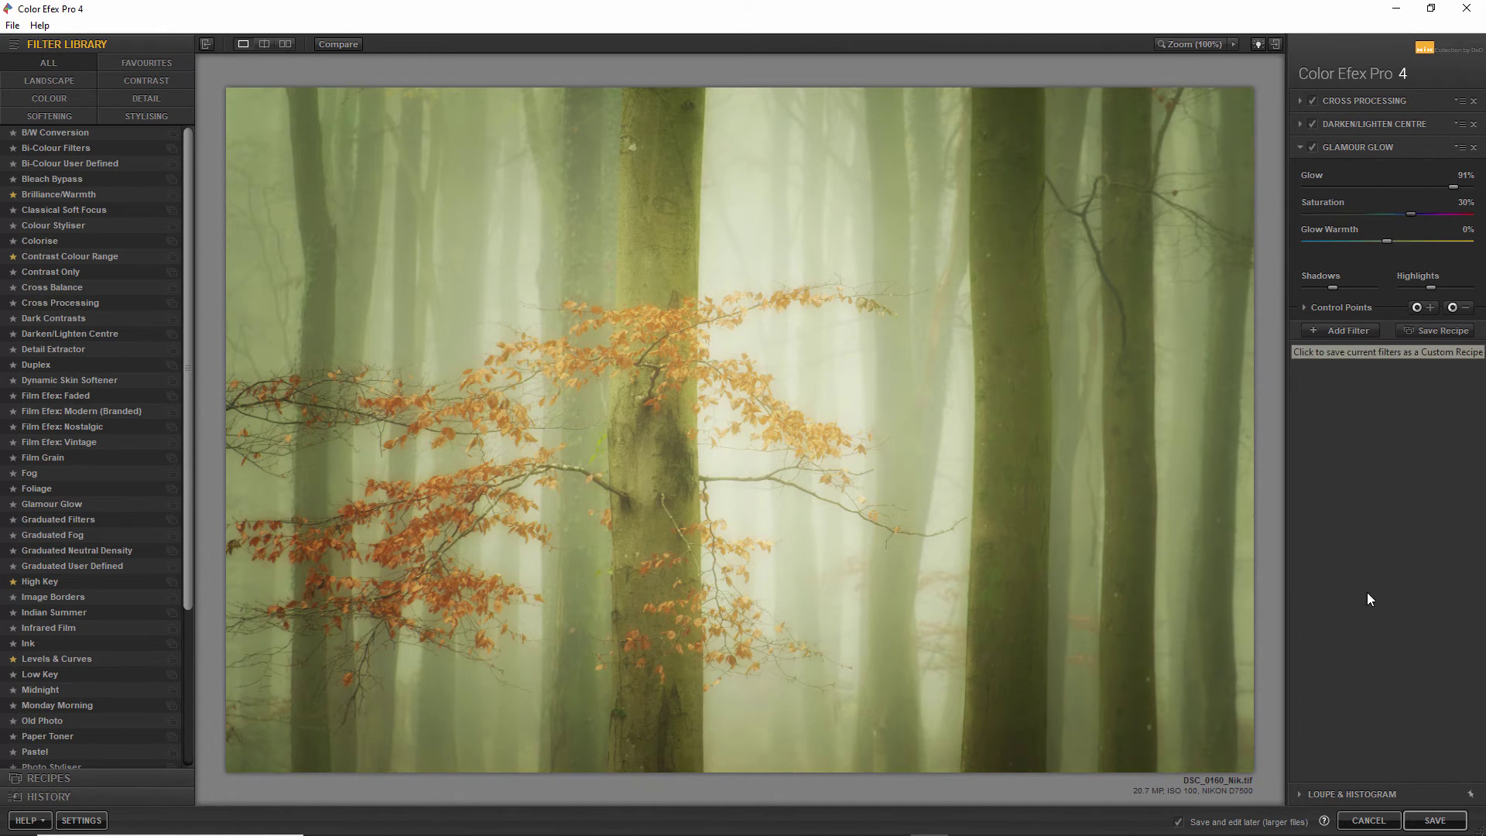
pyautogui.click(1427, 822)
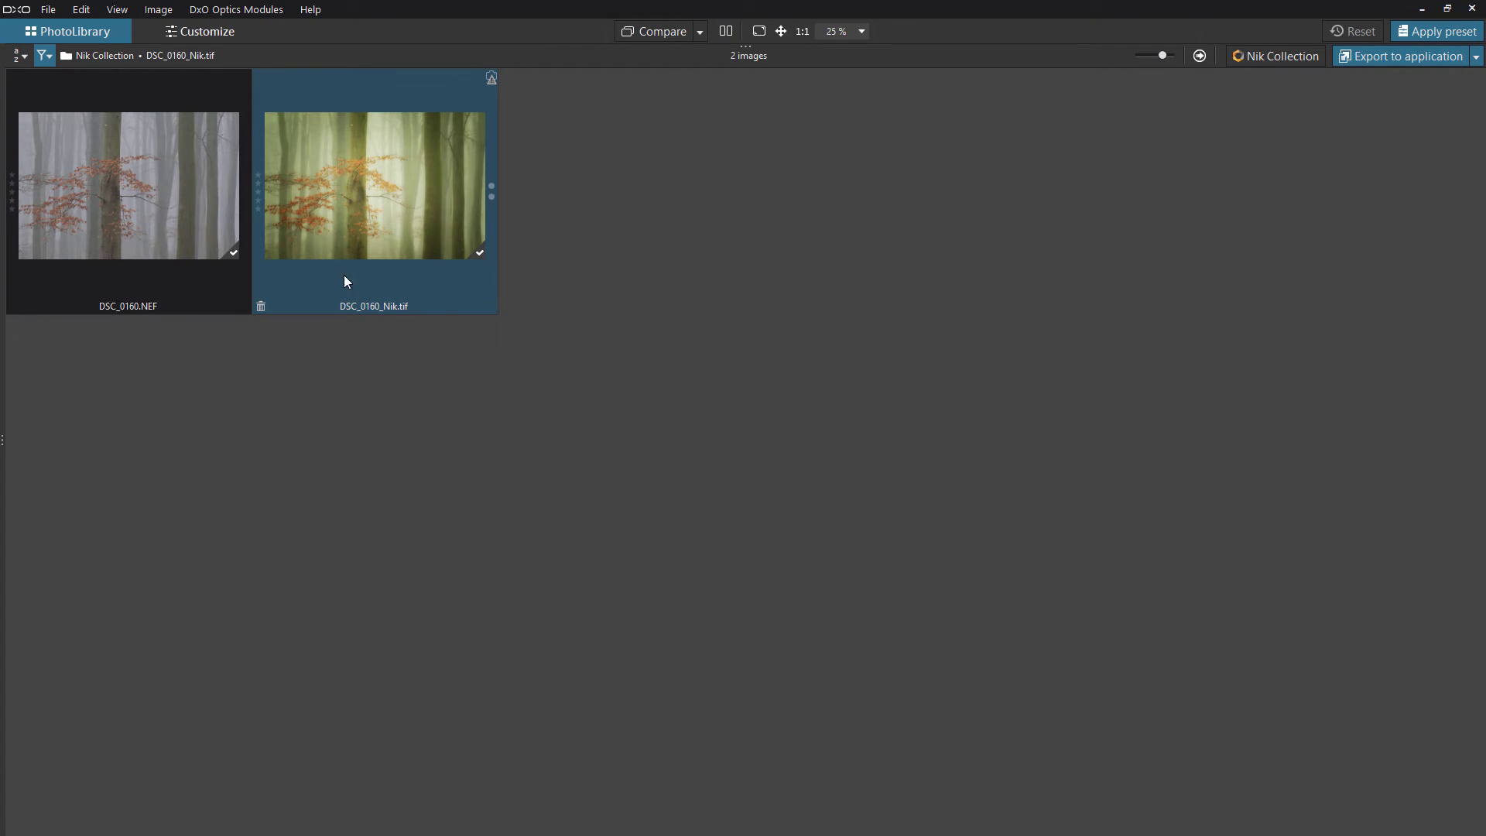
# Compare DSC_0160.NEF with DSC_0160_Nik.tif and view the TIFF's 5568x3712 px info card.
pyautogui.click(152, 155)
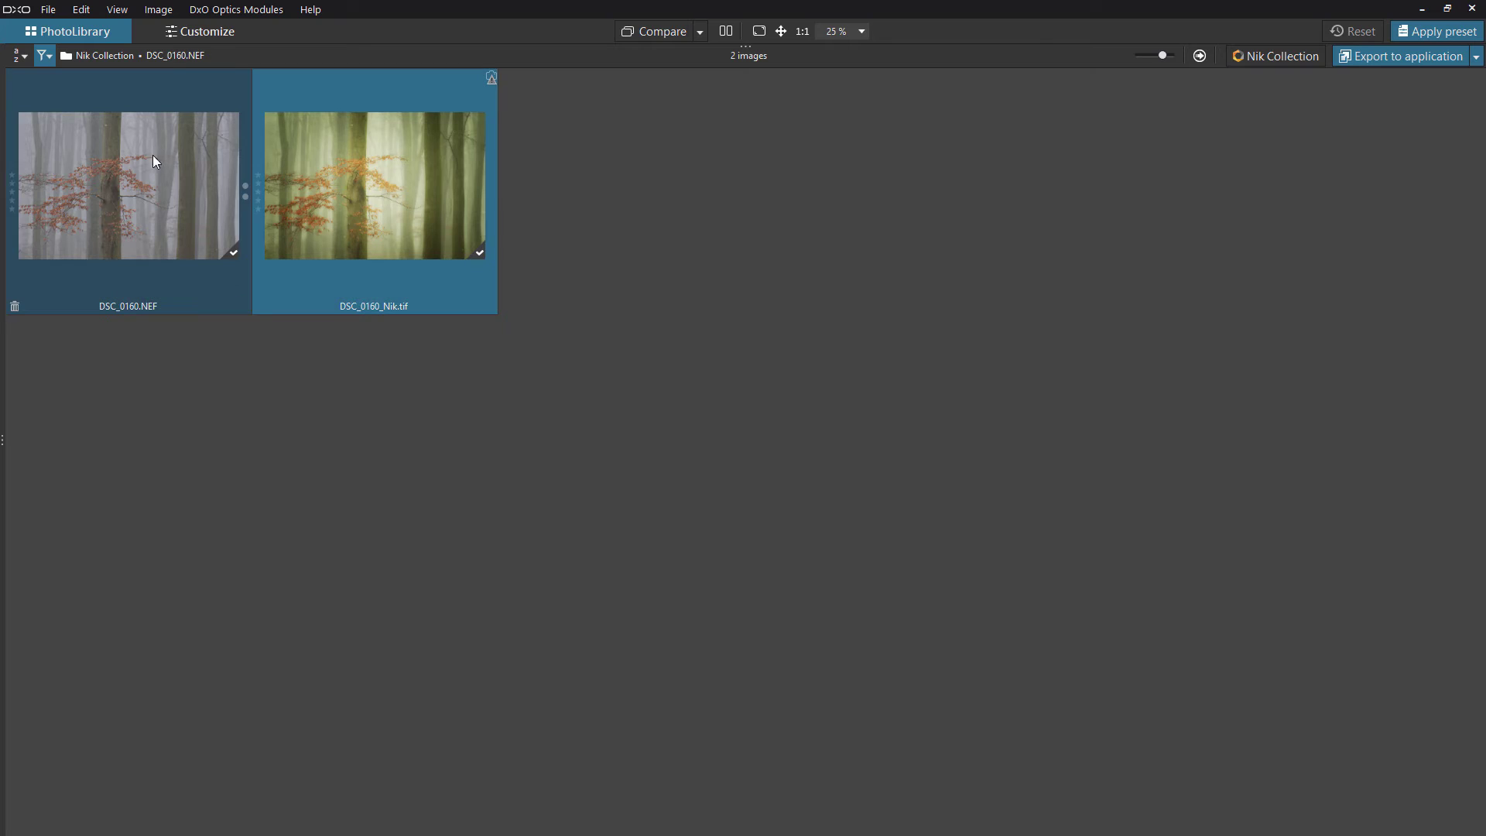
pyautogui.click(332, 220)
pyautogui.moveTo(351, 200)
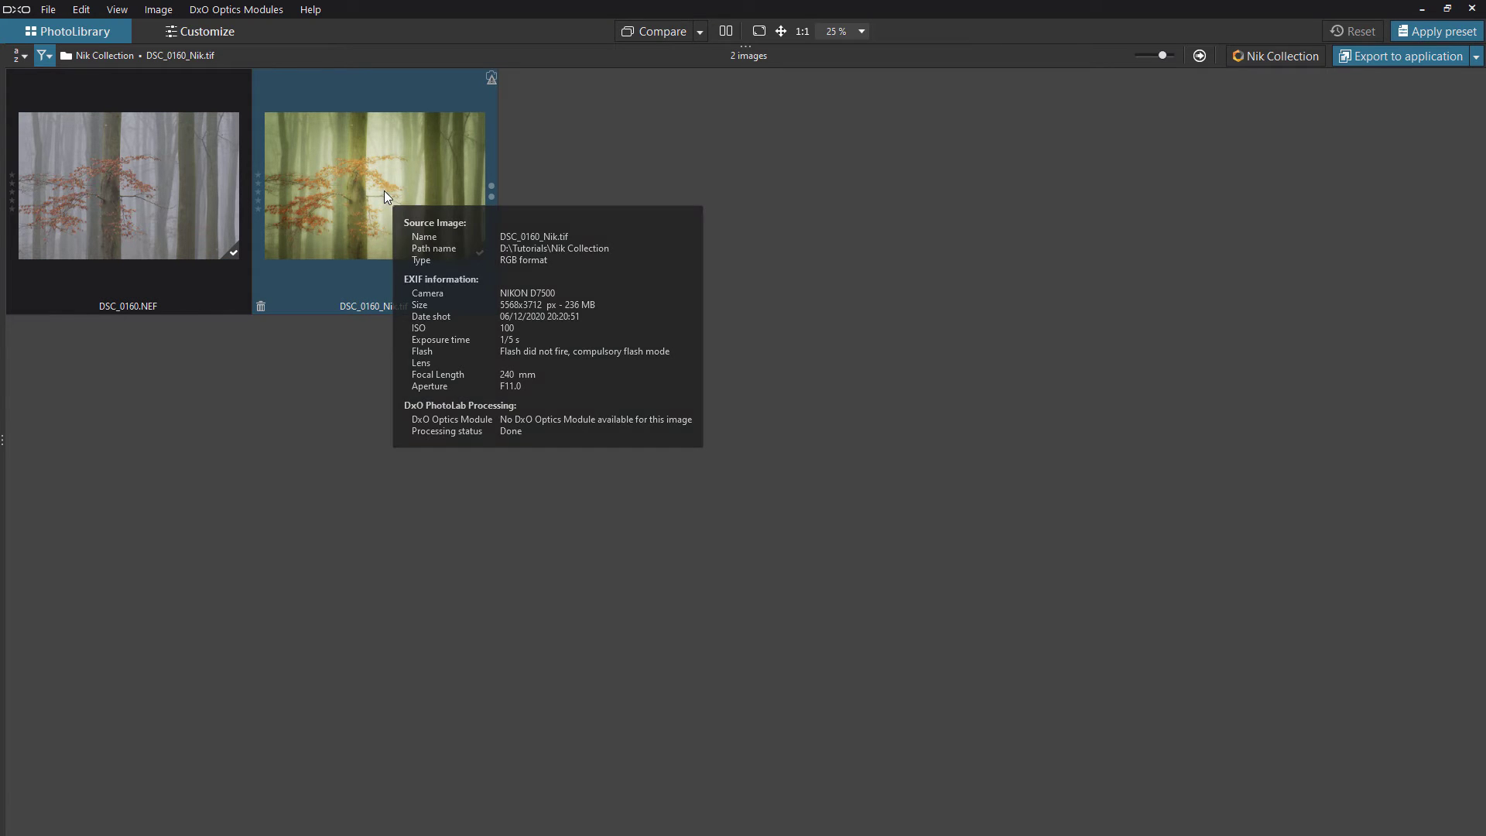
# Review the Nik plugin export settings without changing them, then close the Plugin Selector.
pyautogui.click(1276, 54)
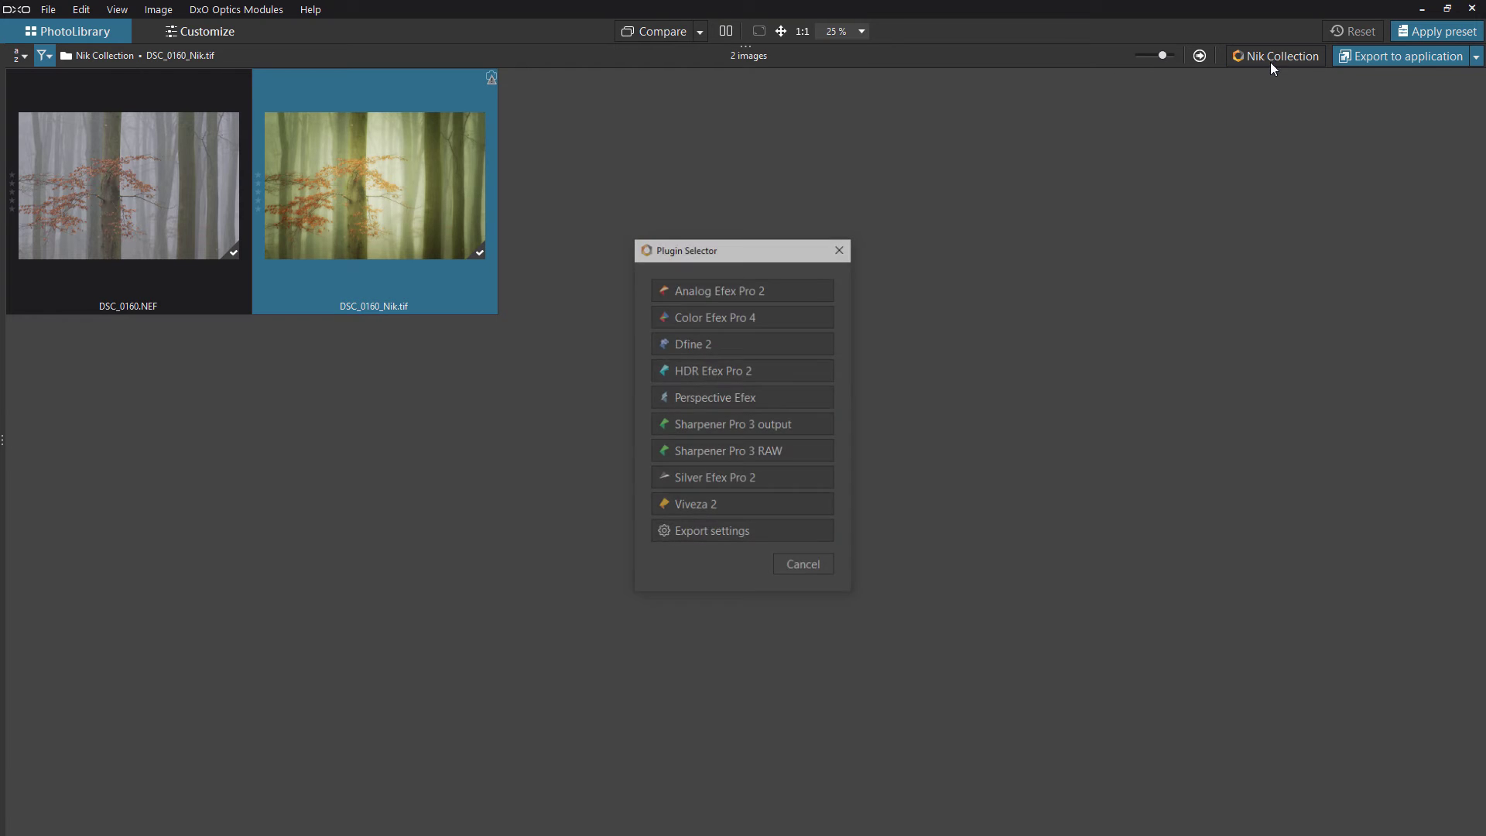
pyautogui.click(727, 536)
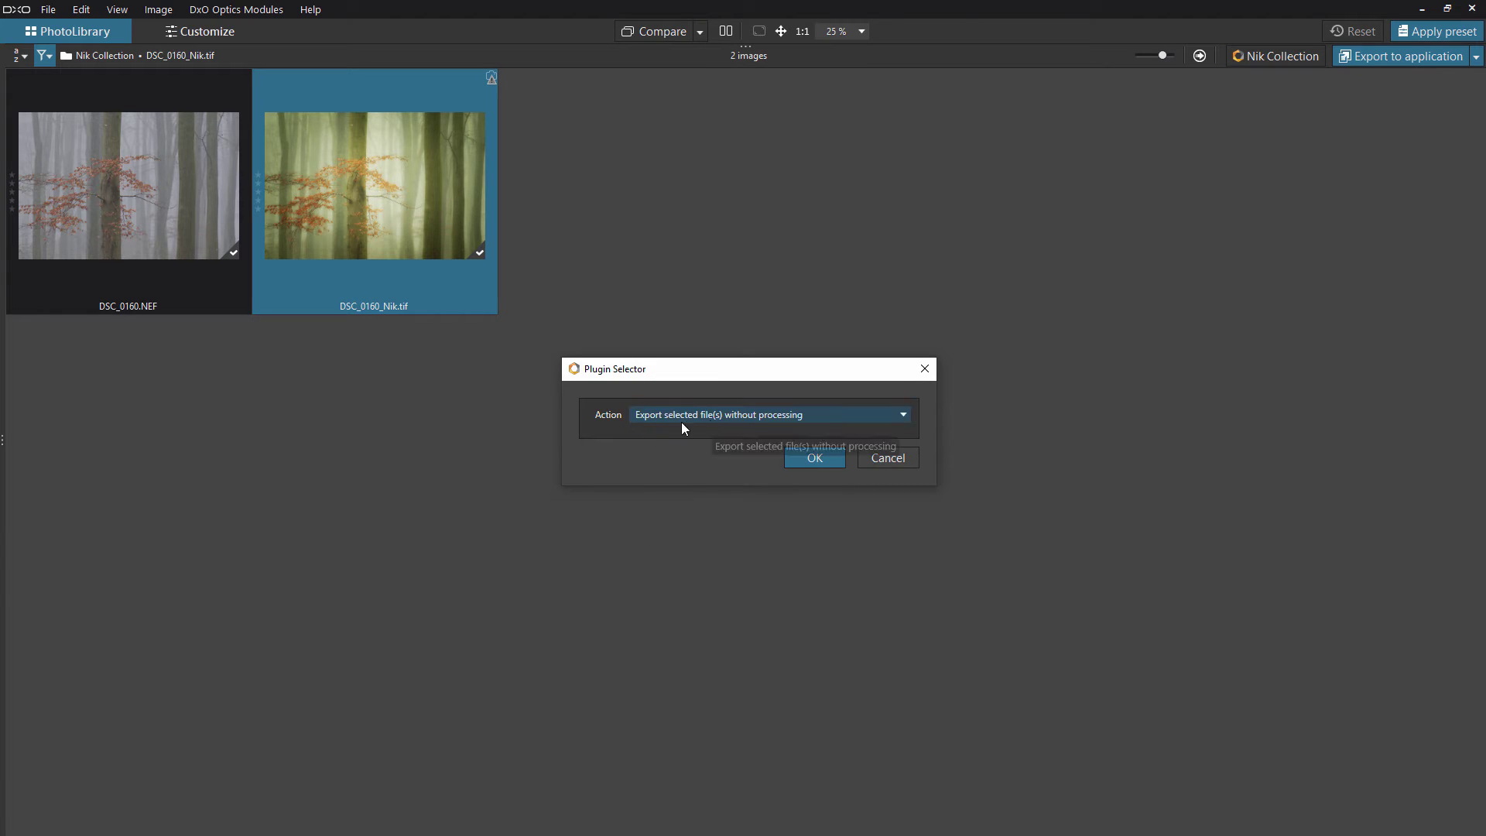
pyautogui.click(877, 462)
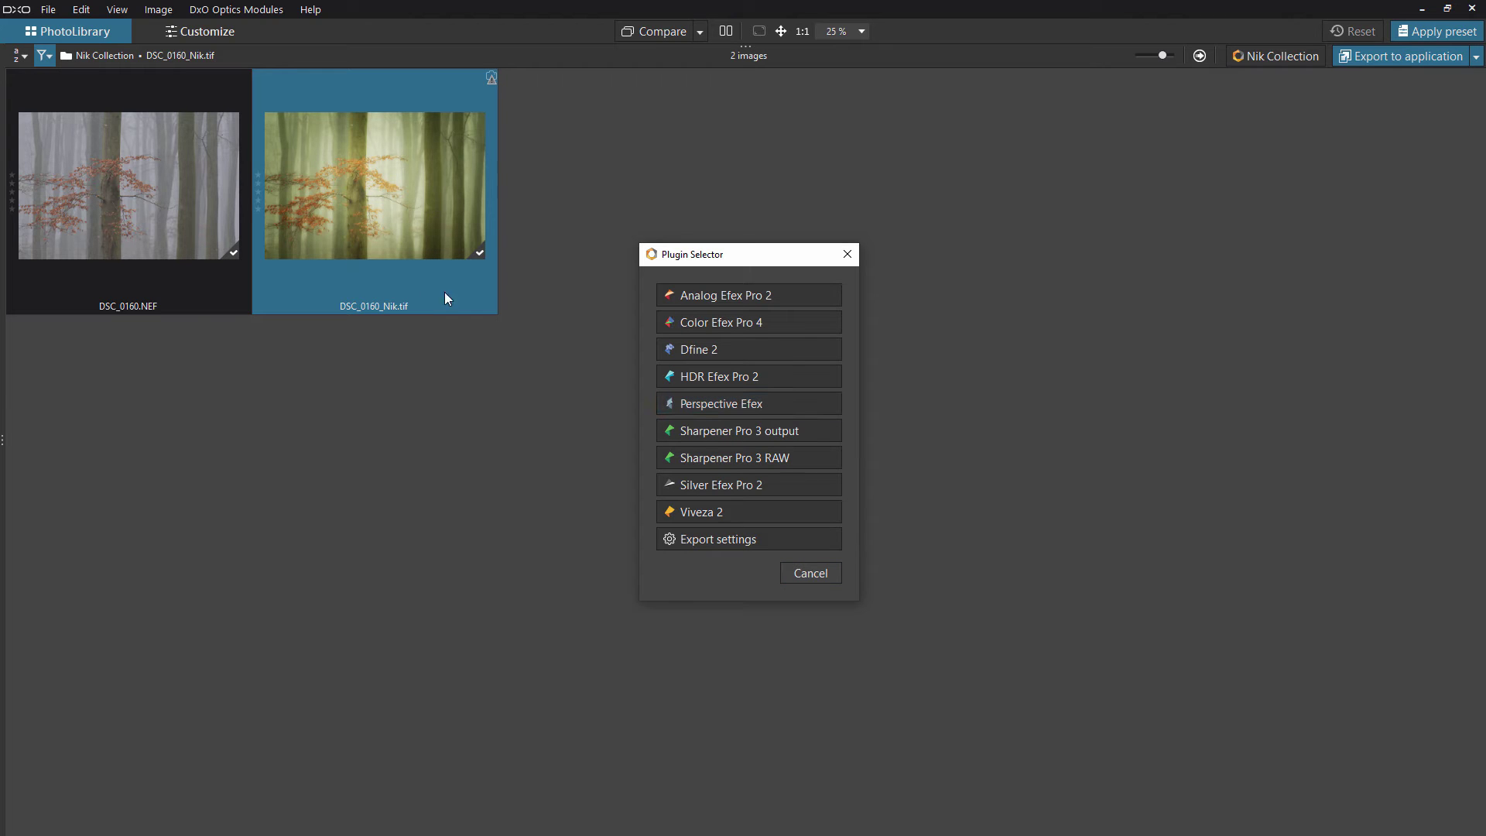
pyautogui.click(811, 573)
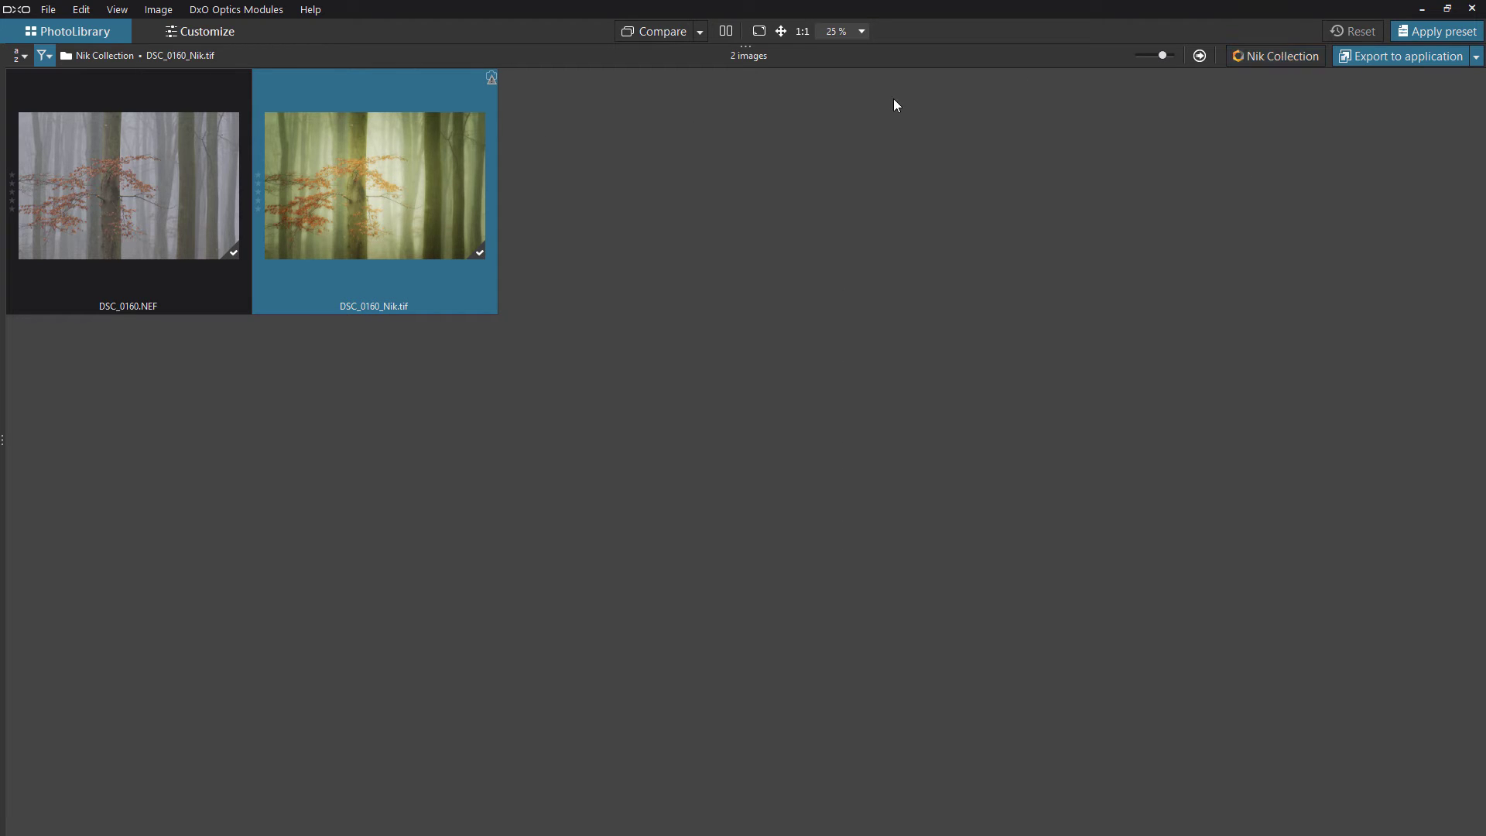
# Recheck the export action setting, then launch Analog Efex Pro 2 on DSC_0160_Nik.tif.
pyautogui.click(1278, 54)
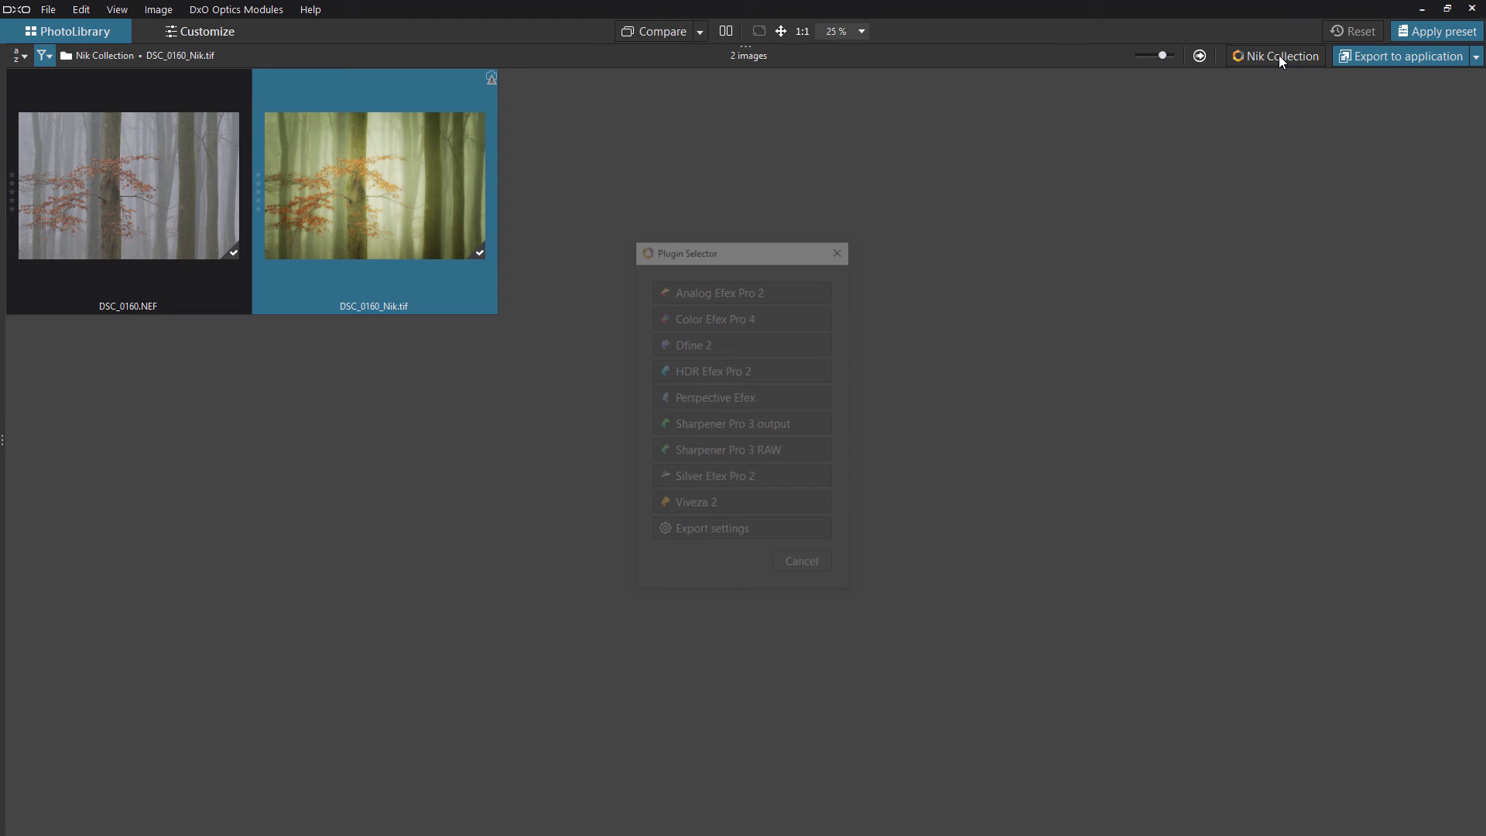
pyautogui.click(725, 544)
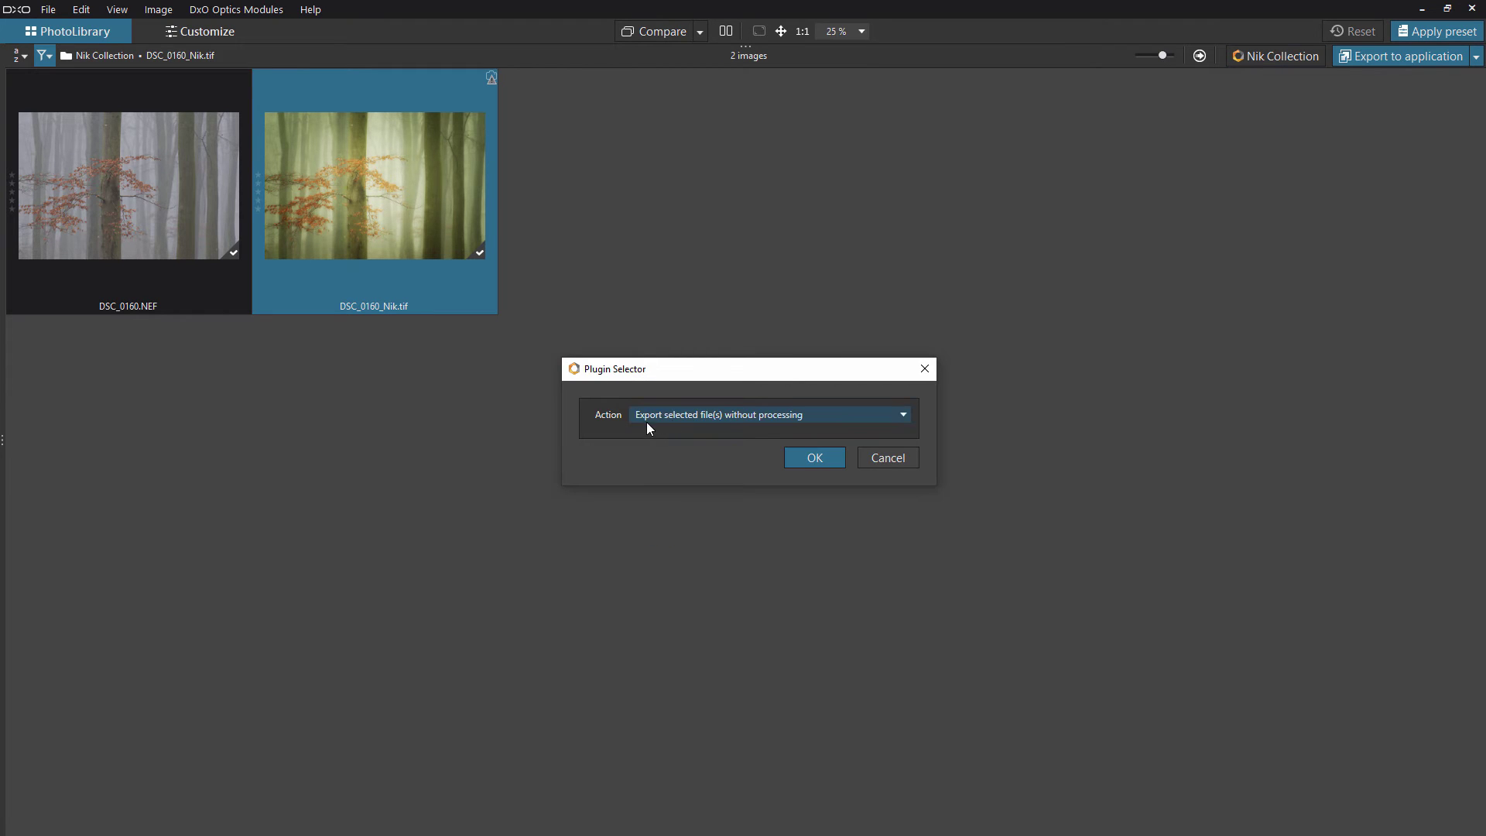
pyautogui.click(884, 459)
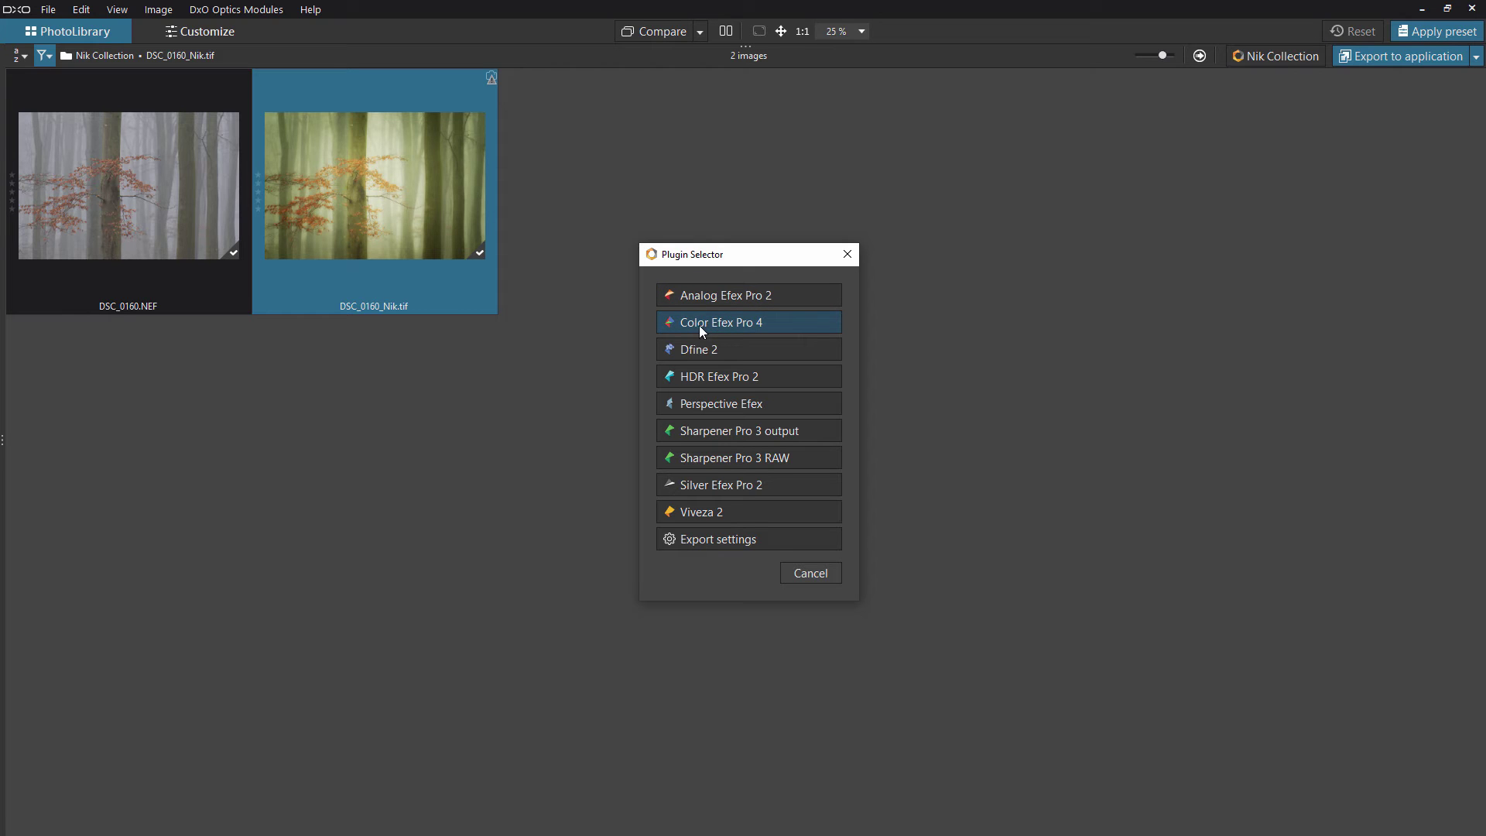
pyautogui.click(736, 294)
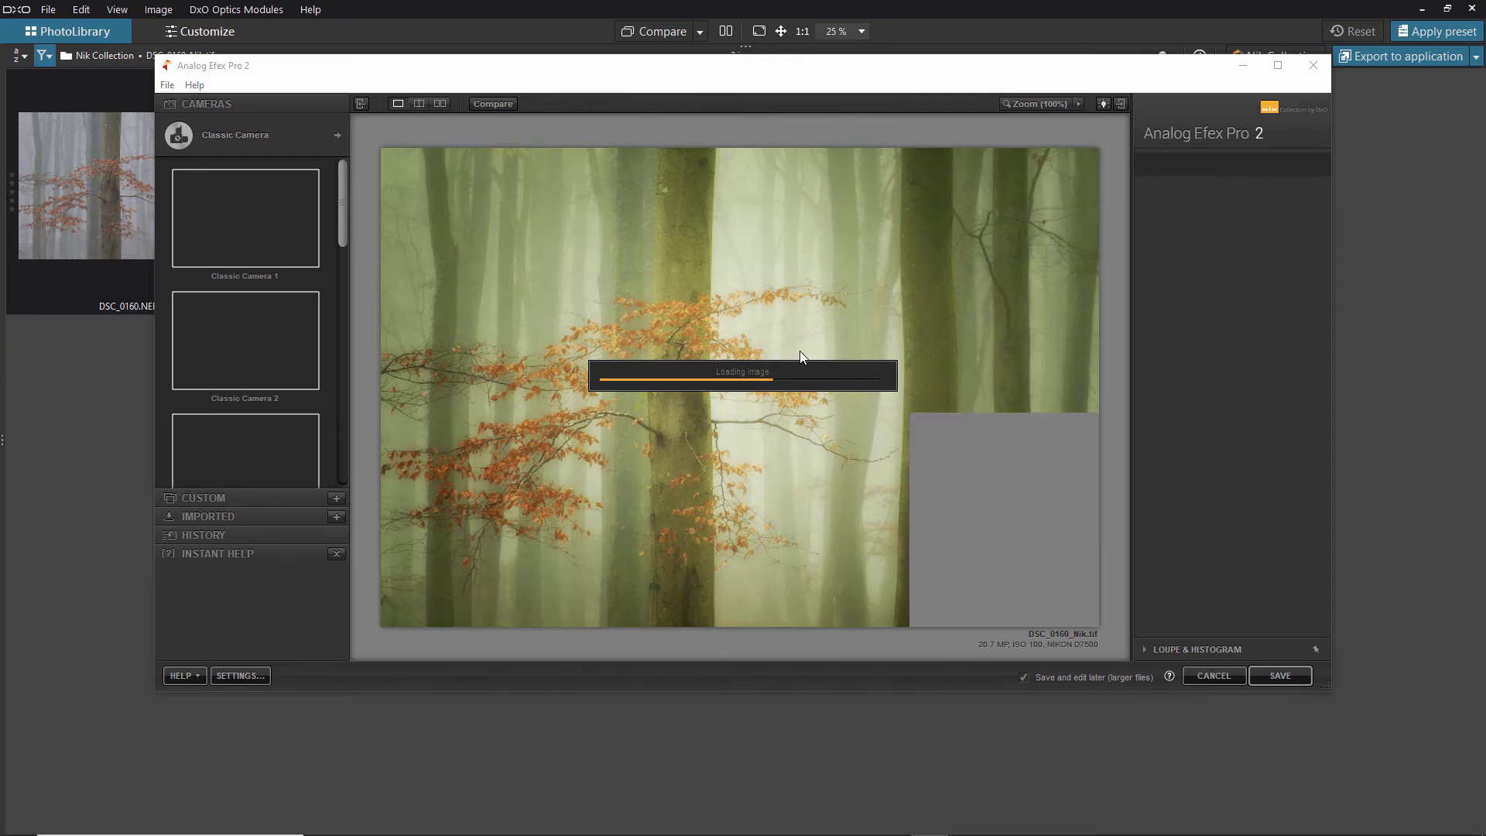
# Confirm editing the TIFF directly and apply the Classic Camera 3 preset.
pyautogui.click(848, 440)
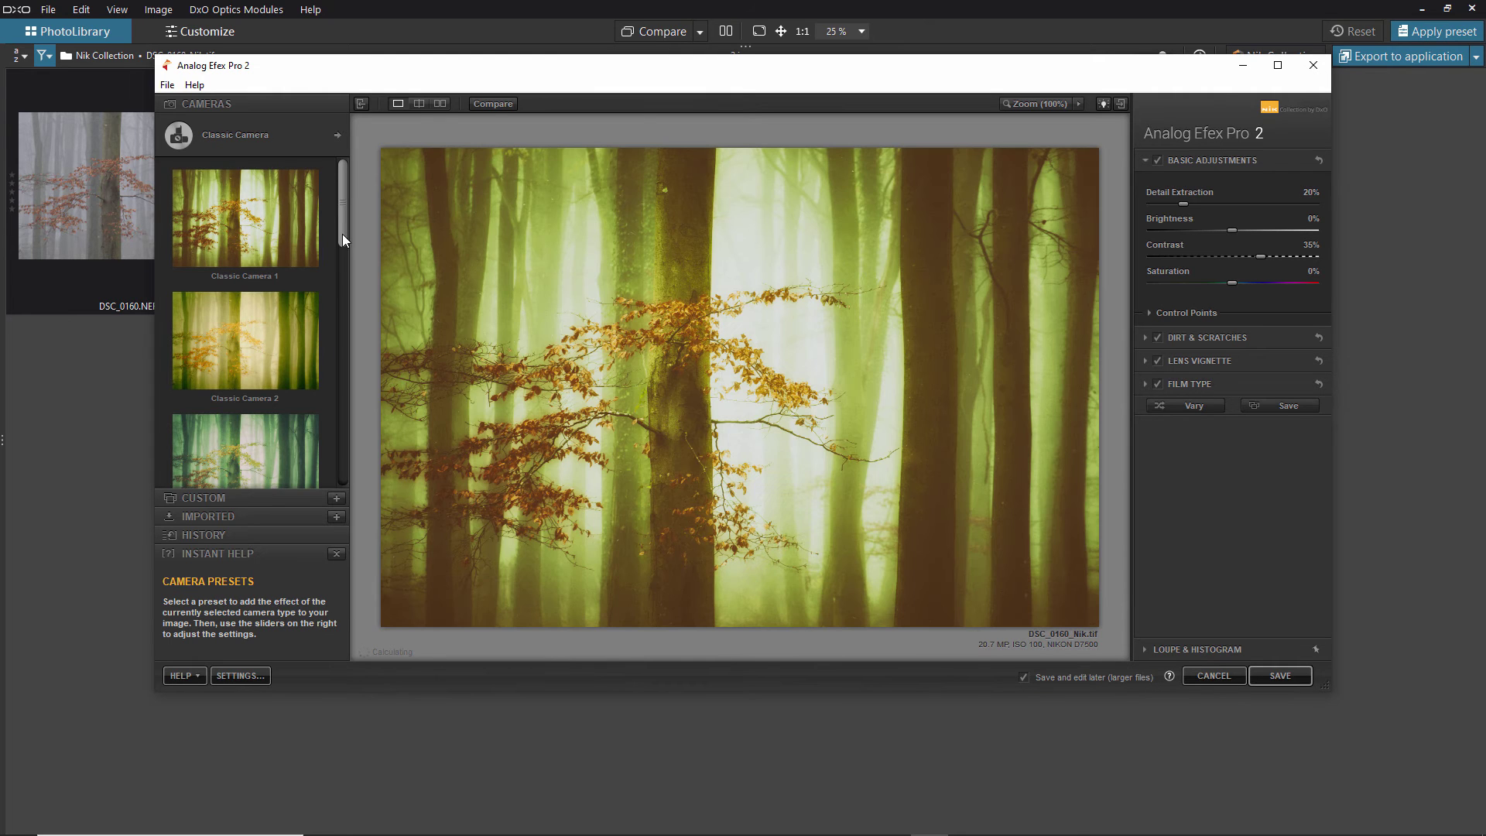
pyautogui.moveTo(342, 234); pyautogui.dragTo(342, 284)
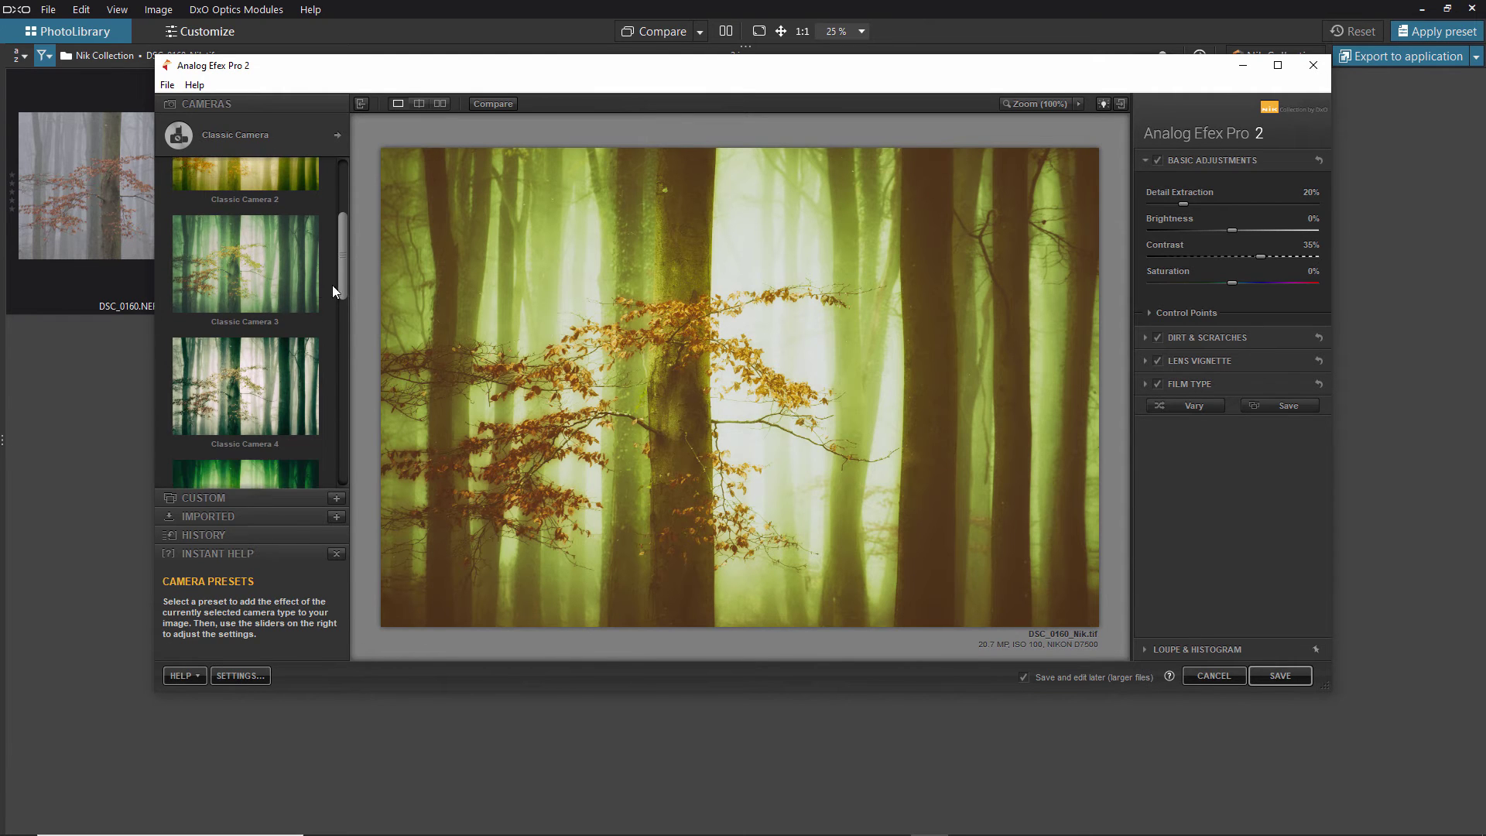
pyautogui.click(248, 281)
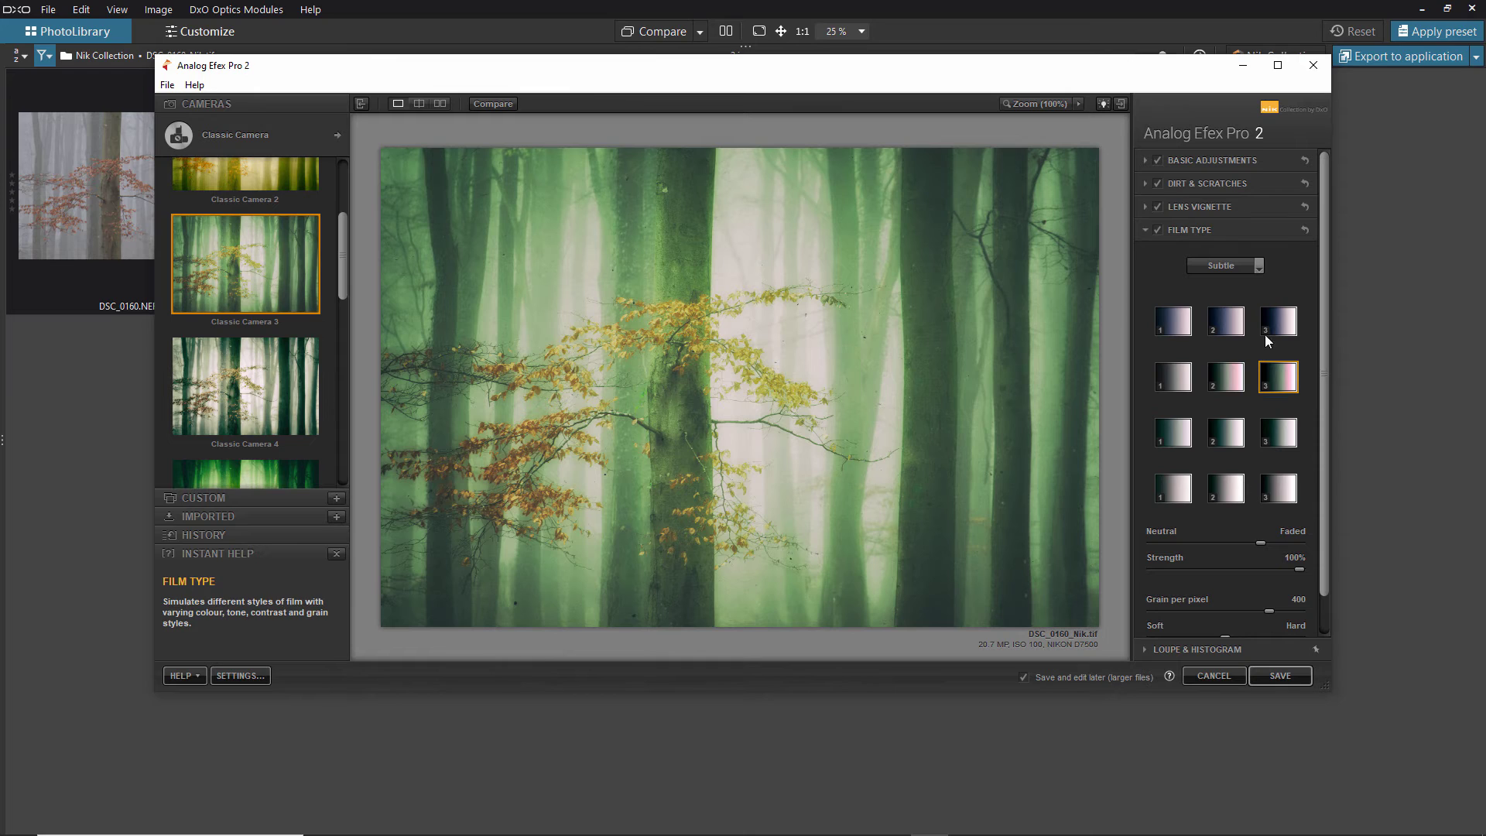
# Set Film Type to Warm, choose the second warm preset (grain per pixel 460), and save.
pyautogui.click(1258, 266)
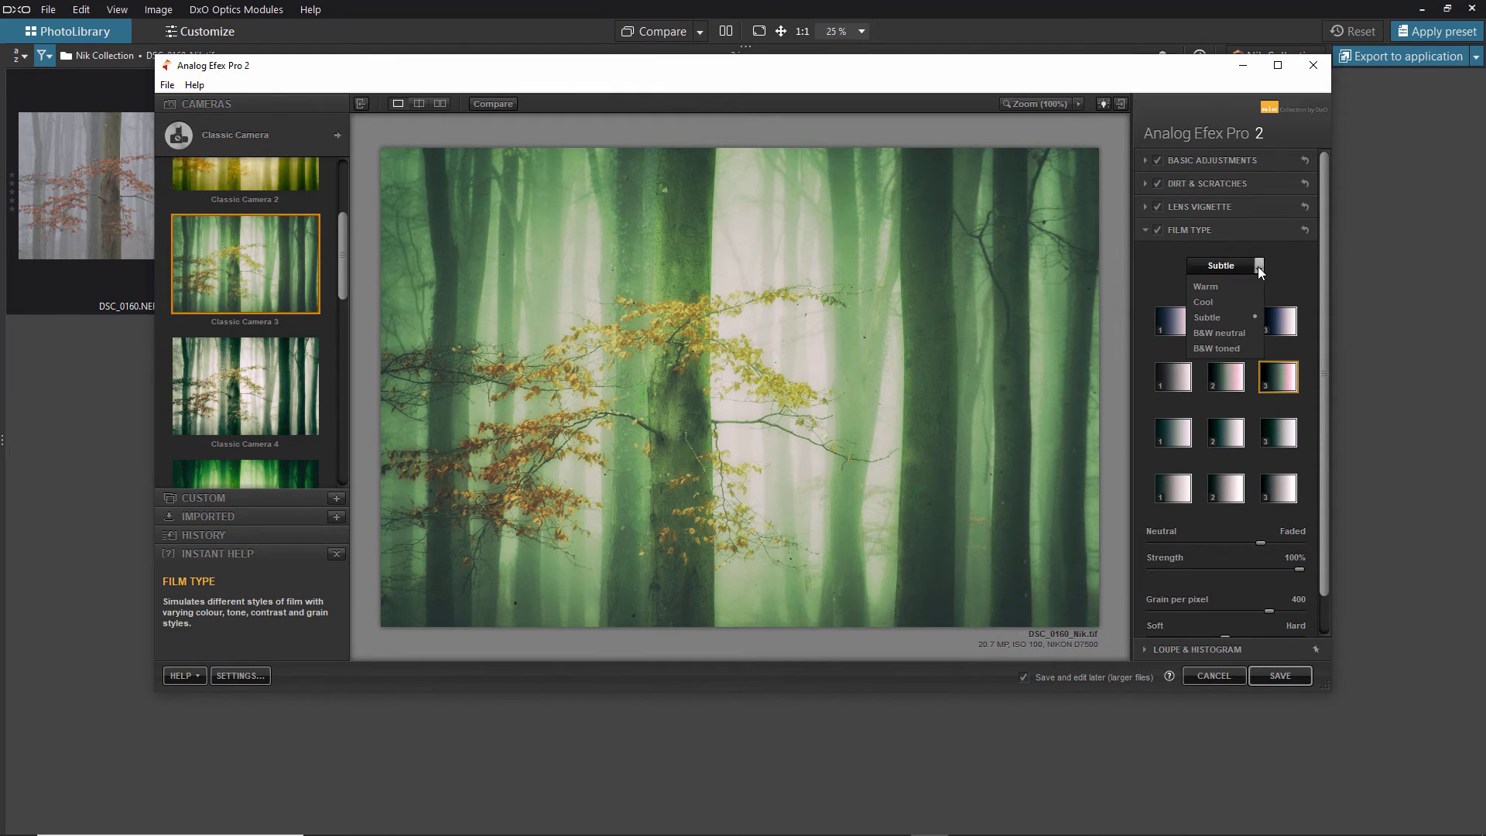
pyautogui.click(1213, 285)
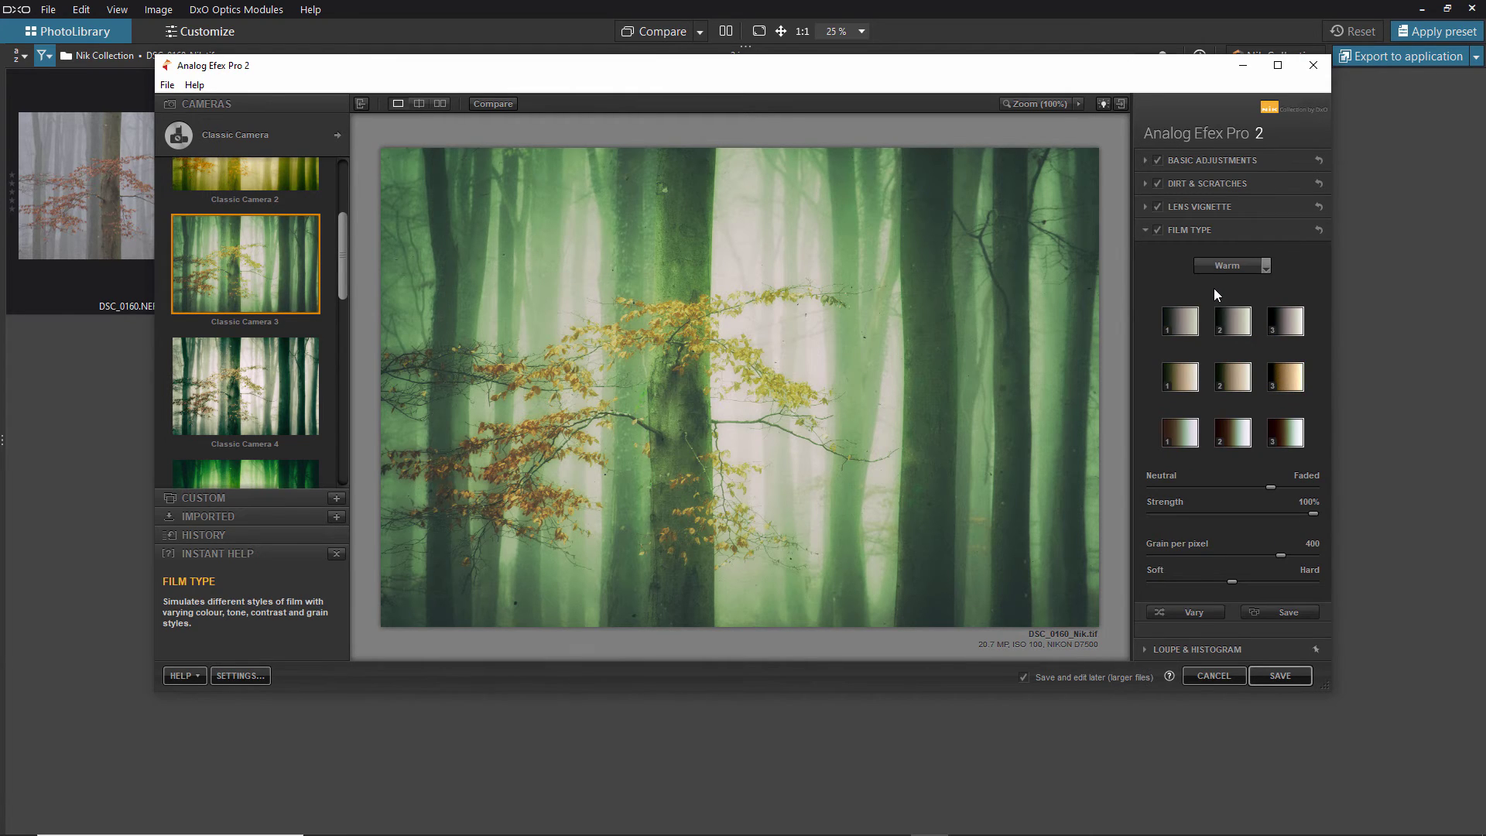
pyautogui.click(1233, 378)
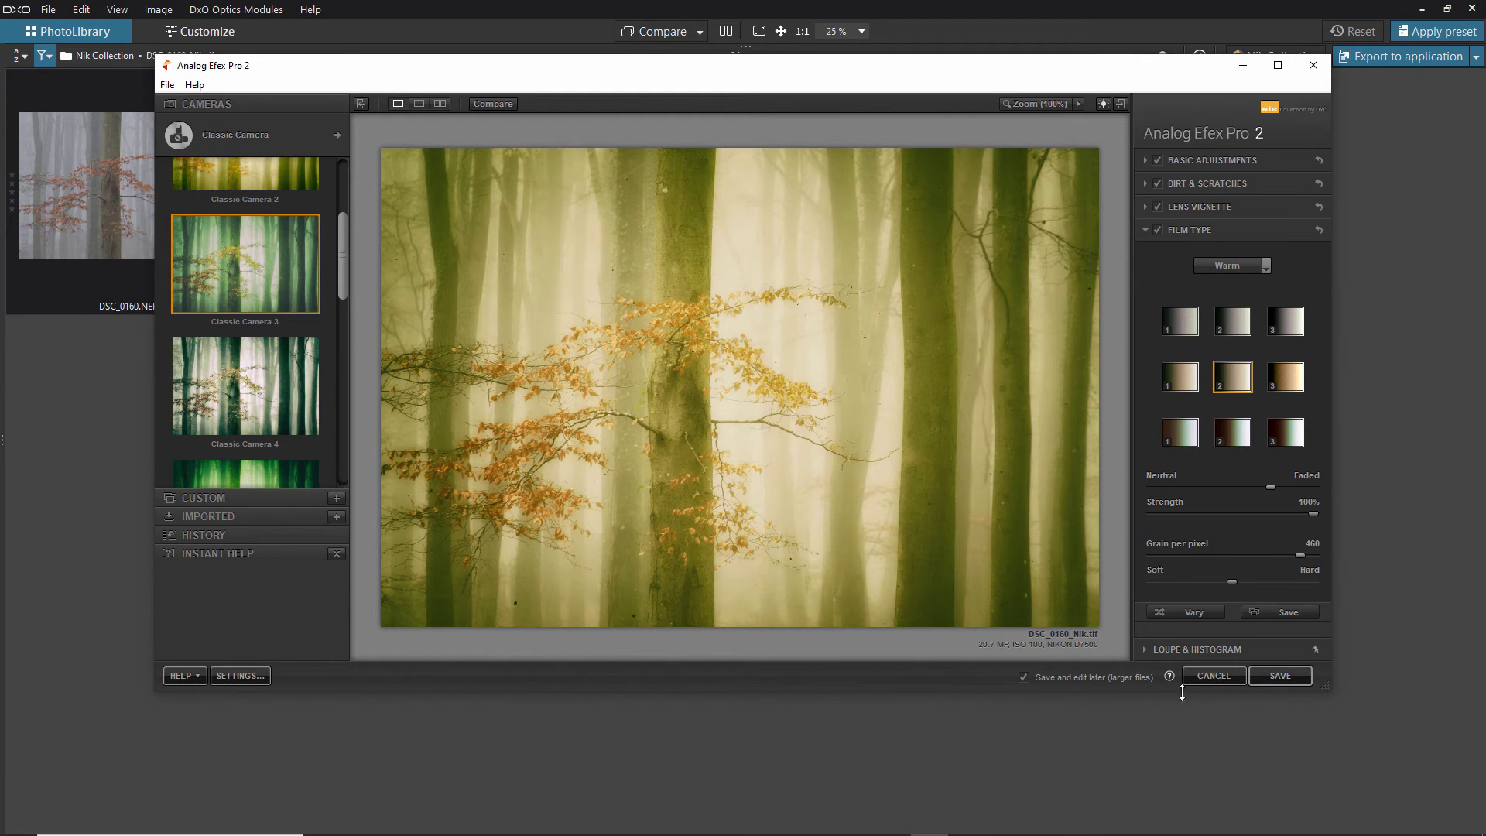
pyautogui.click(1279, 676)
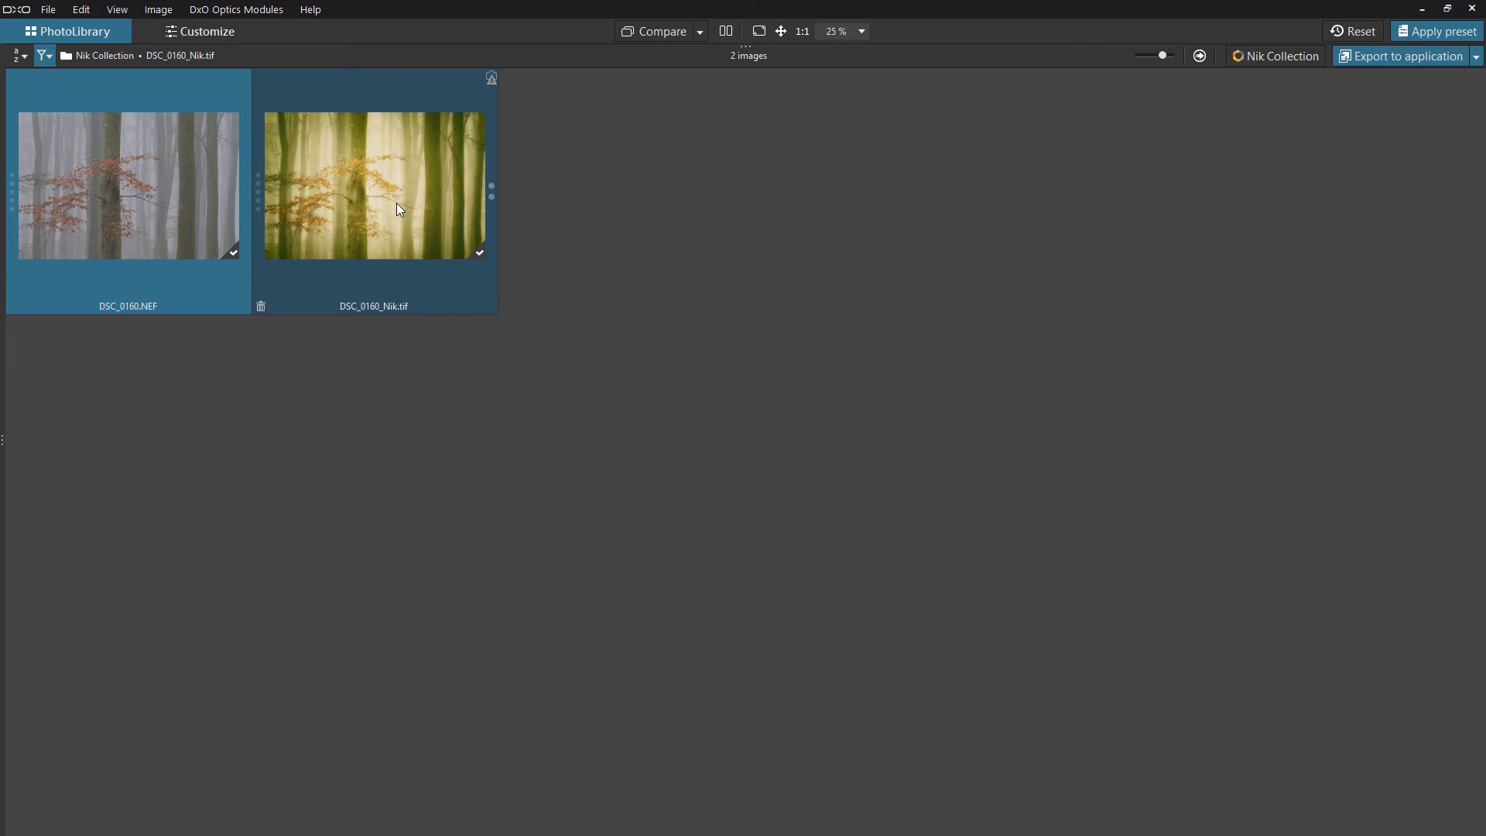
# Try sending DSC_0160.NEF to Analog Efex Pro 2, dismiss the unsupported-format error, and reselect the NEF.
pyautogui.click(1254, 56)
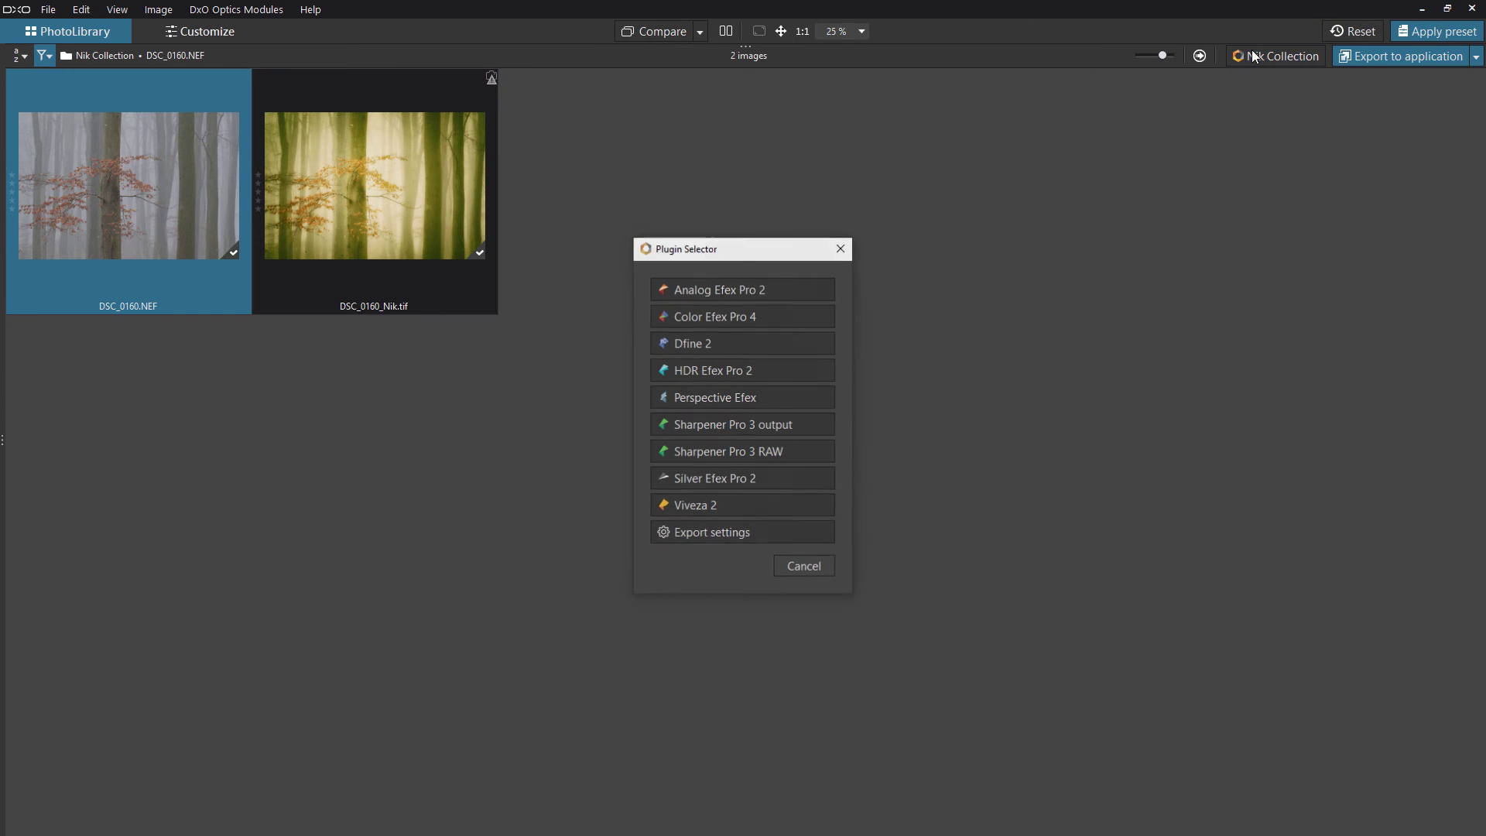
pyautogui.click(719, 290)
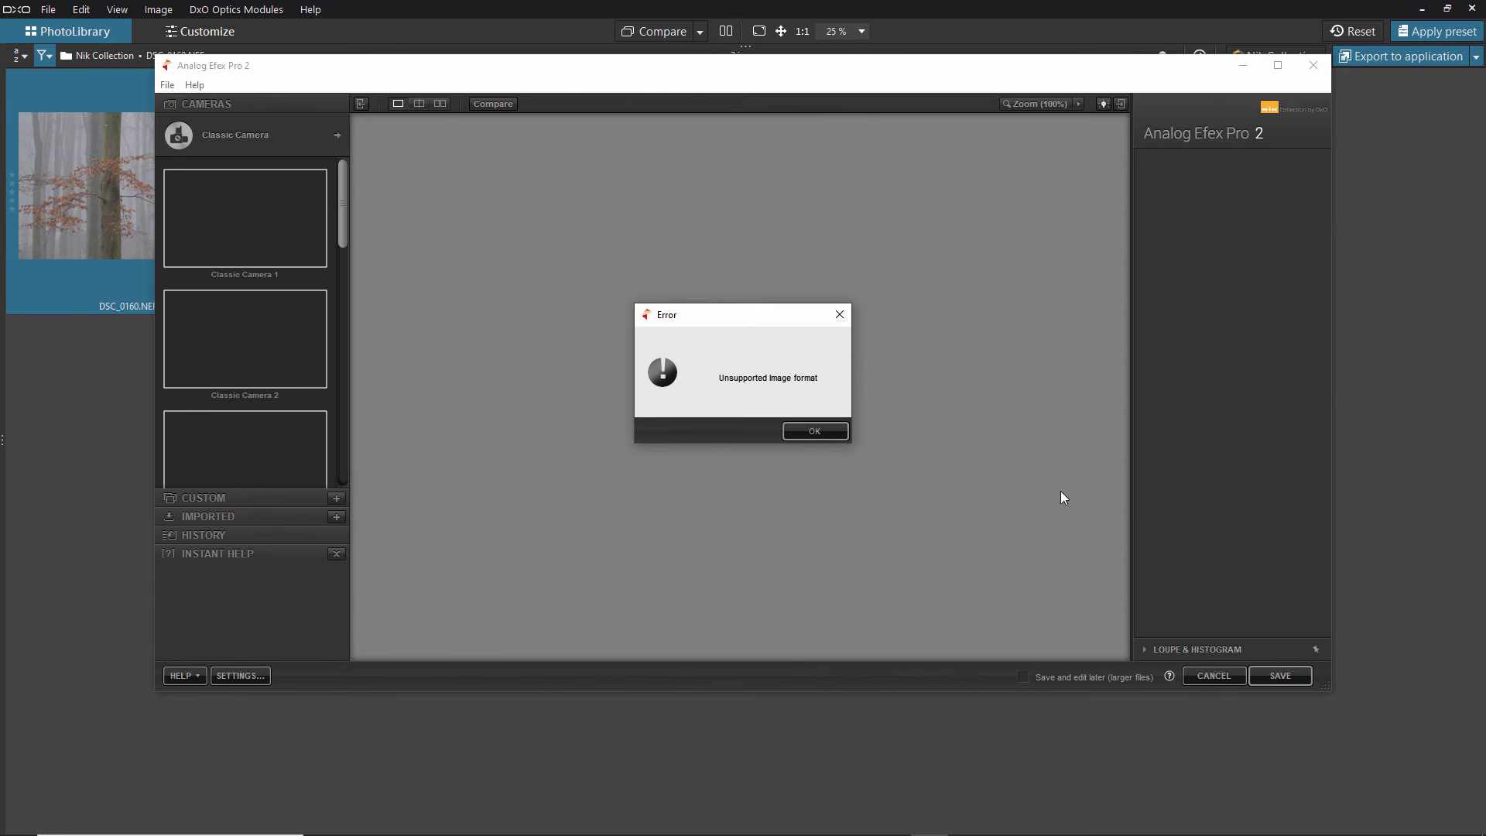
pyautogui.click(843, 312)
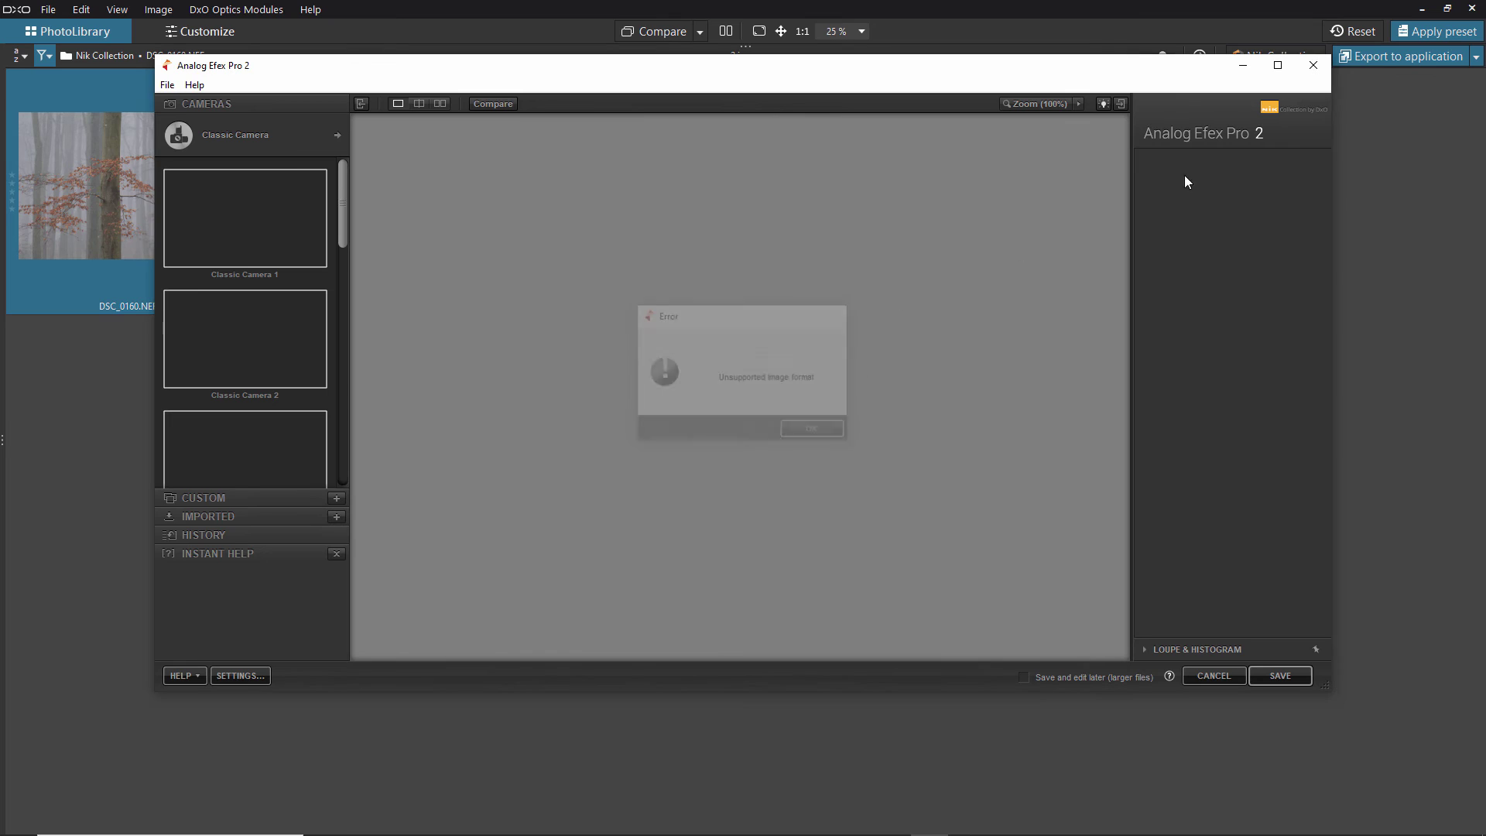
pyautogui.click(1311, 65)
pyautogui.click(175, 113)
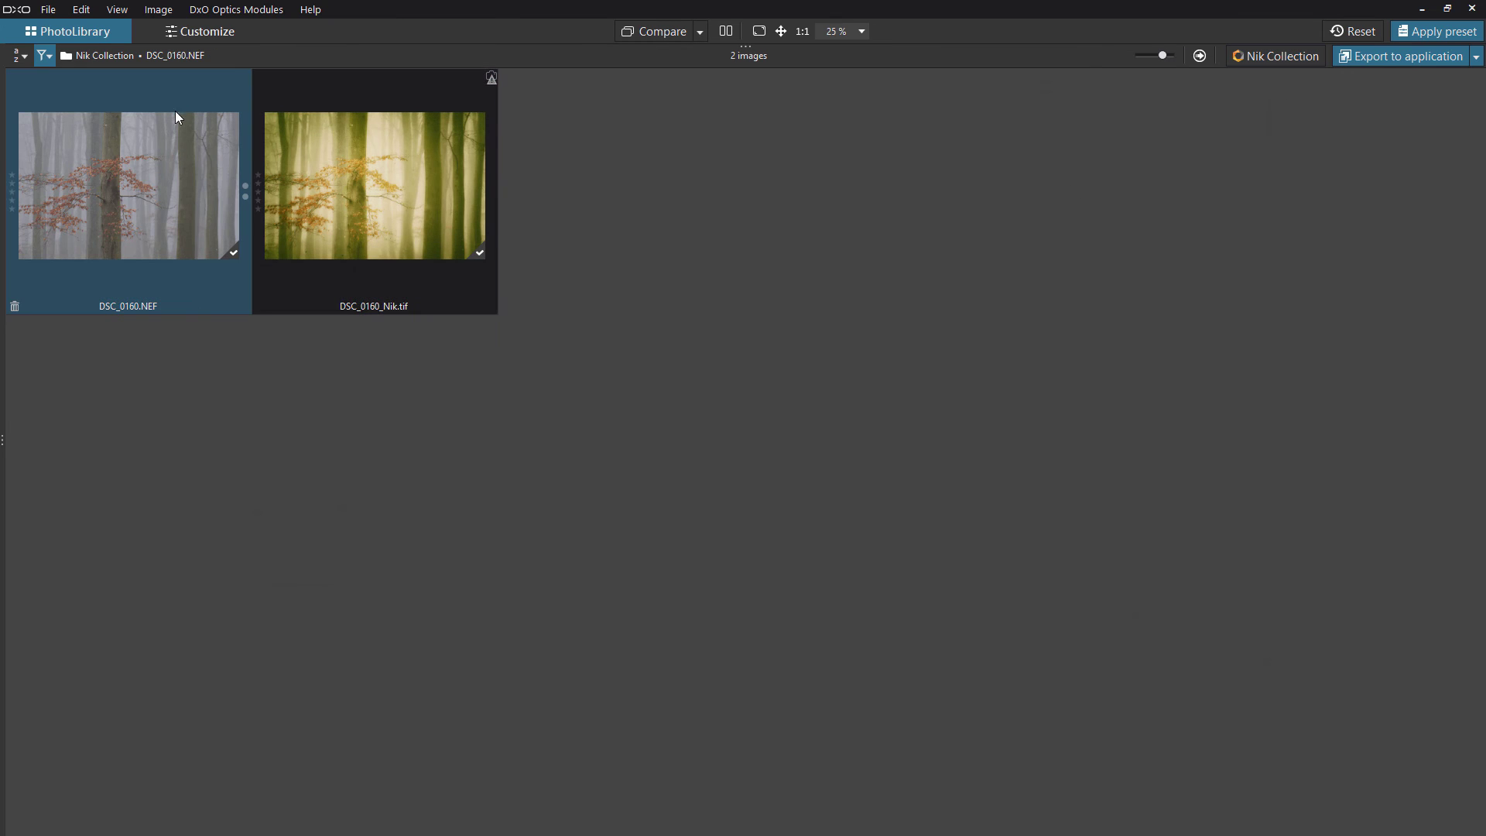
# Send DSC_0160_Nik.tif to Analog Efex Pro 2 without processing.
pyautogui.click(448, 190)
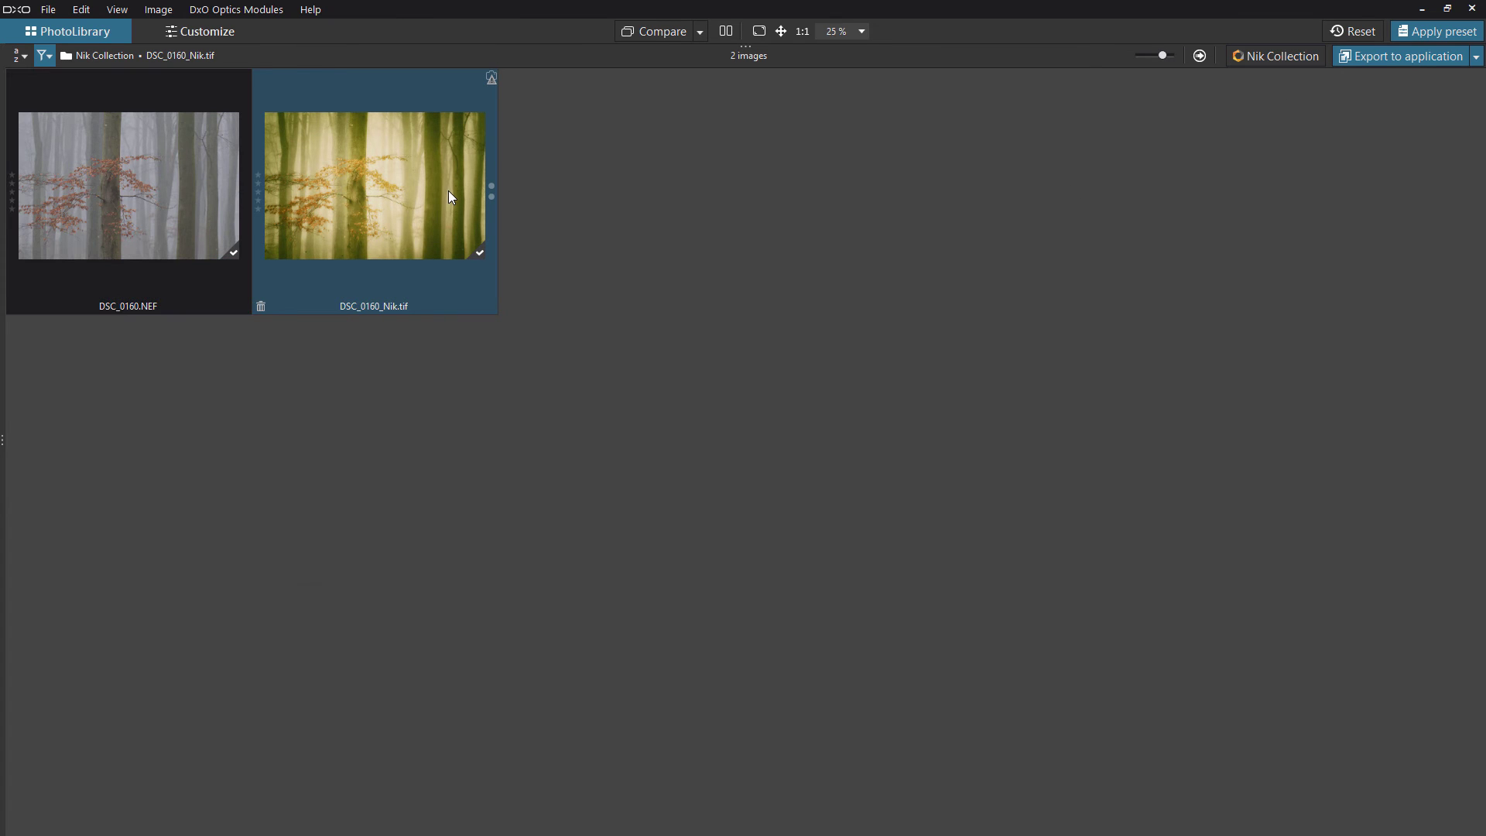
pyautogui.click(1250, 56)
pyautogui.click(741, 532)
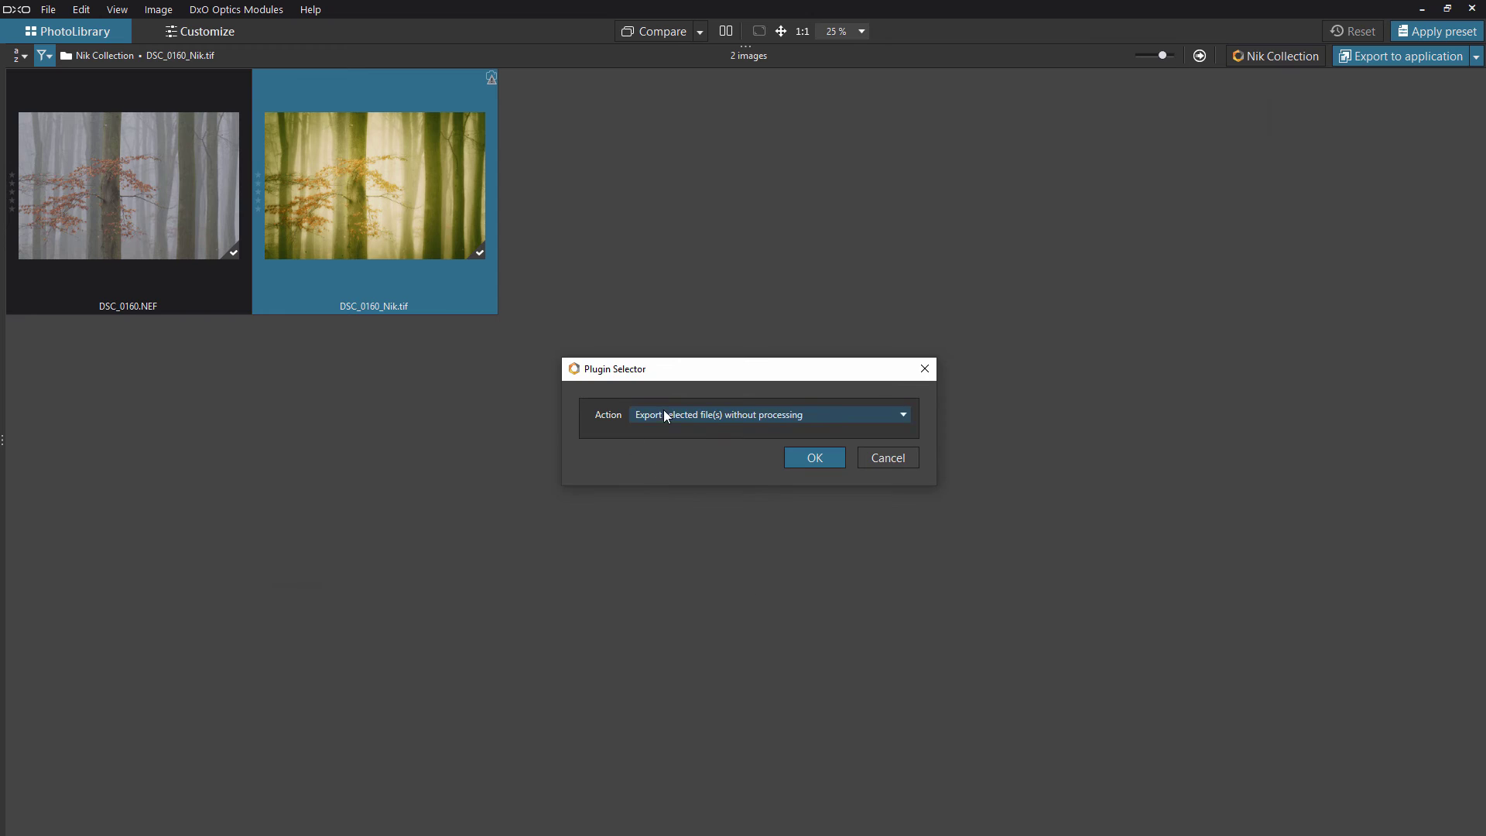
pyautogui.click(819, 457)
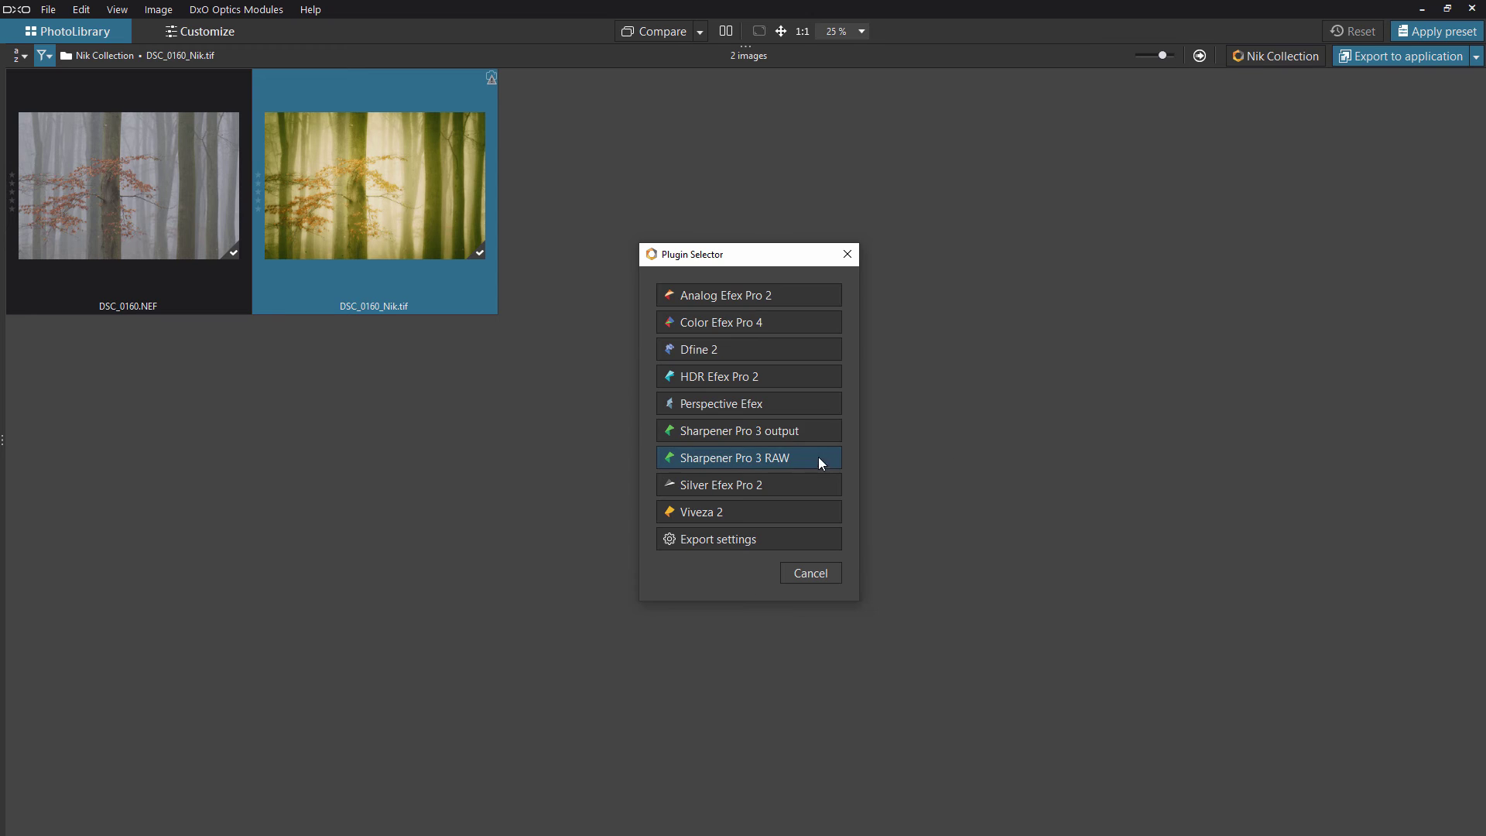
pyautogui.click(718, 299)
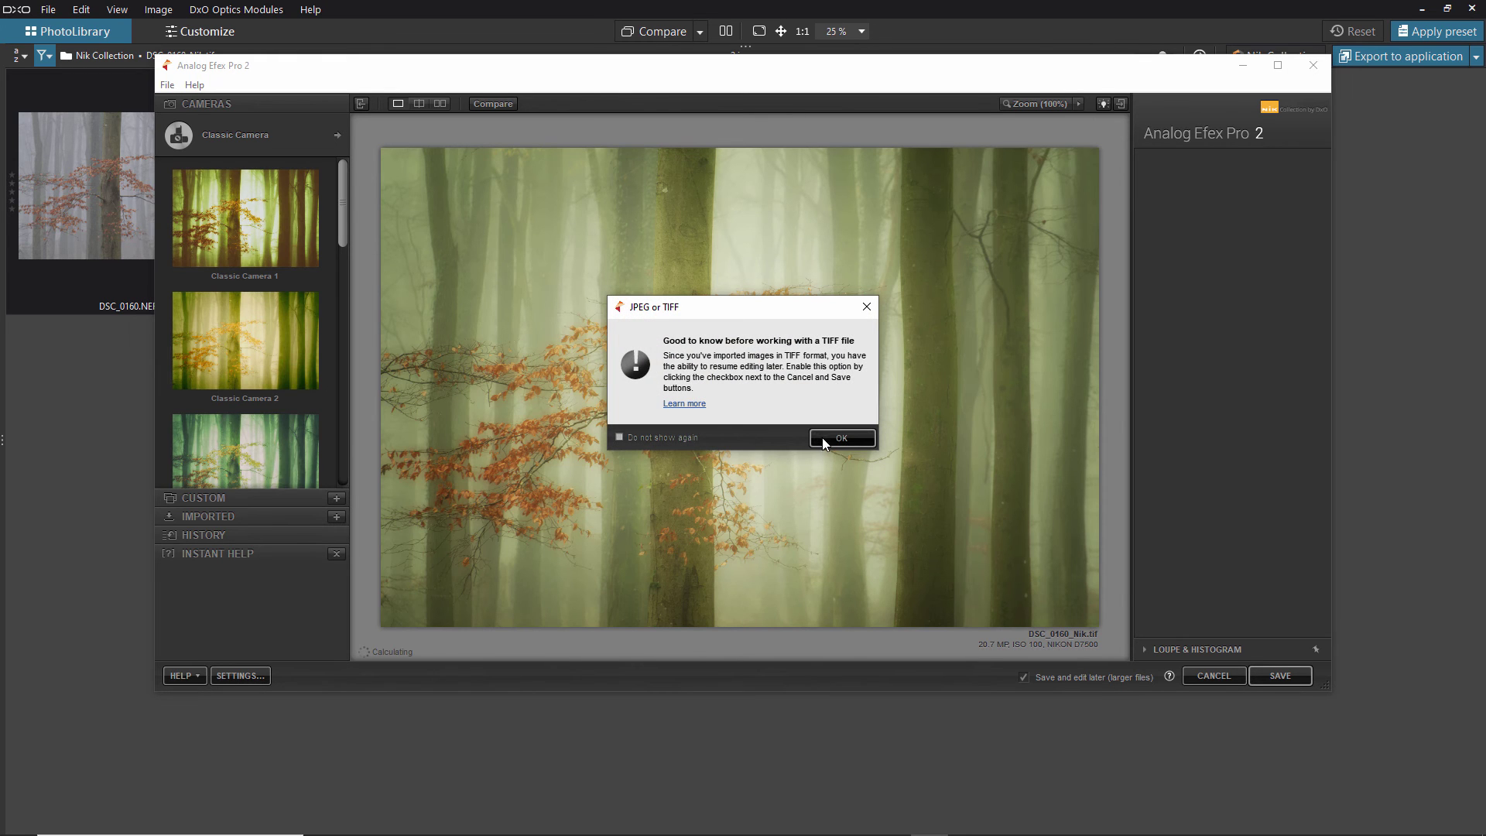
# Apply the row 3, third Warm film preset (grain per pixel 430) and save.
pyautogui.click(828, 439)
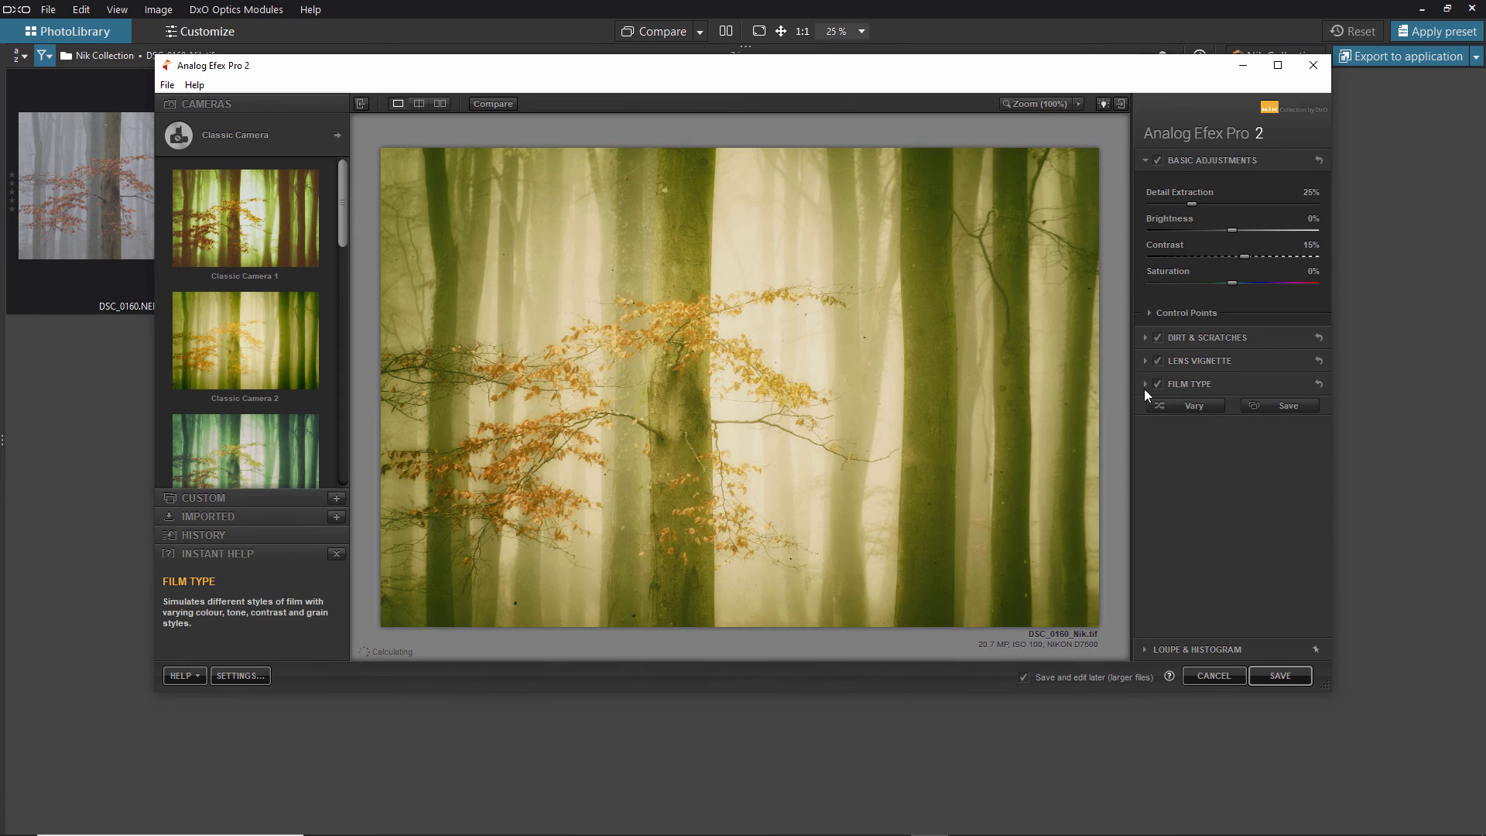
pyautogui.click(1145, 385)
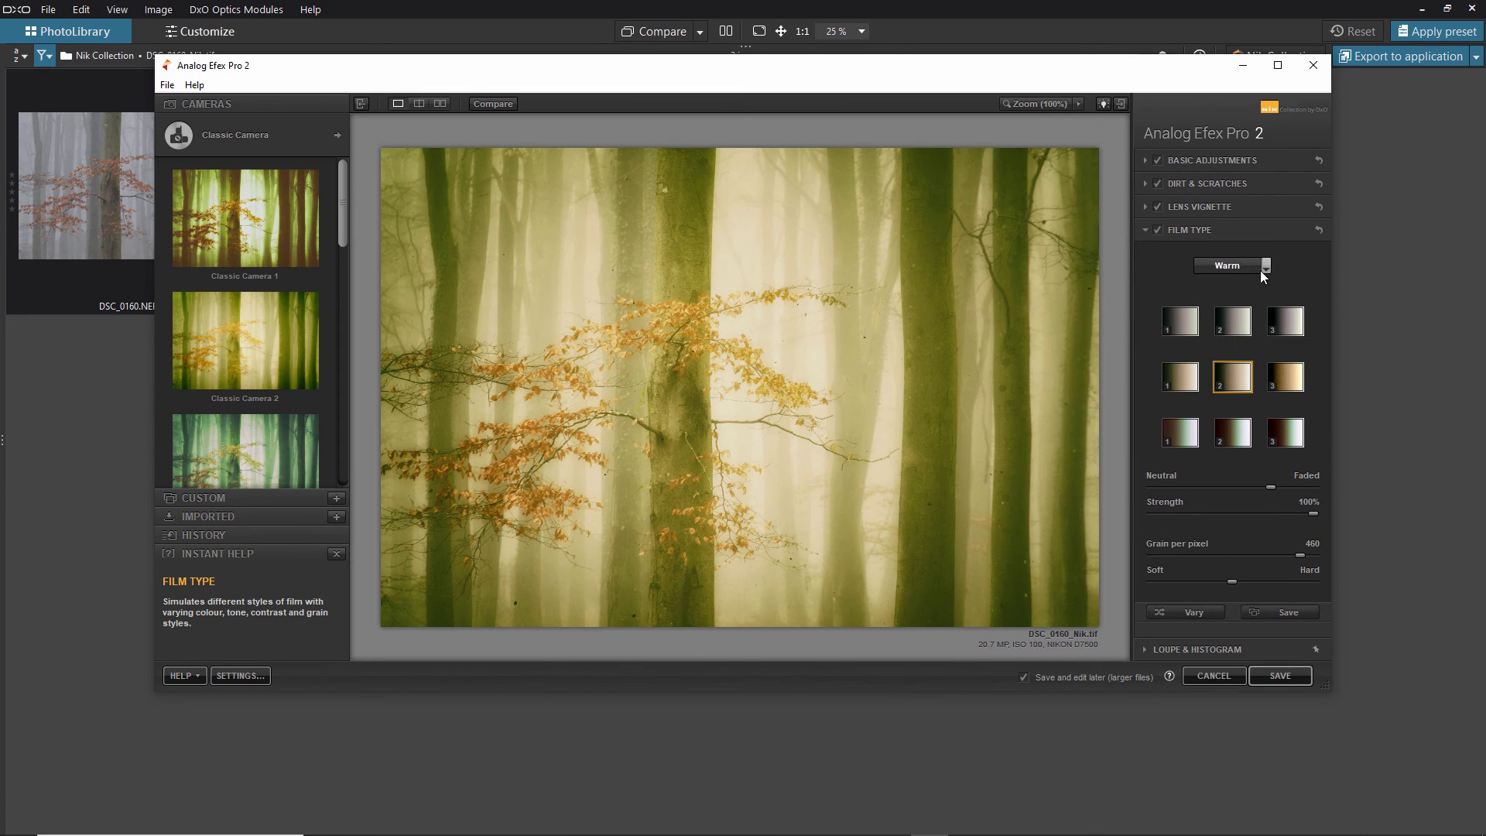
pyautogui.click(1298, 439)
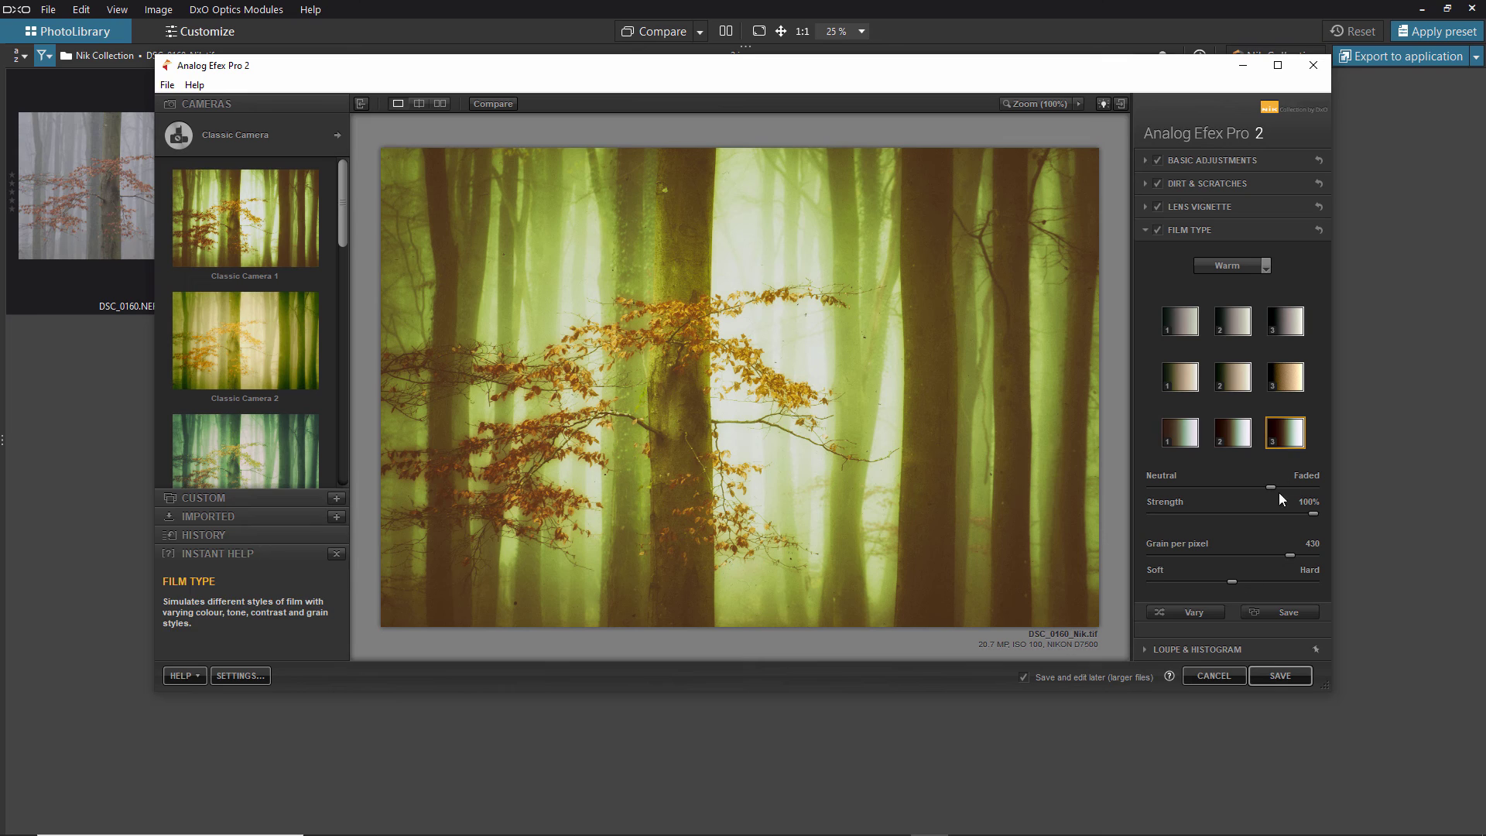
pyautogui.click(1279, 675)
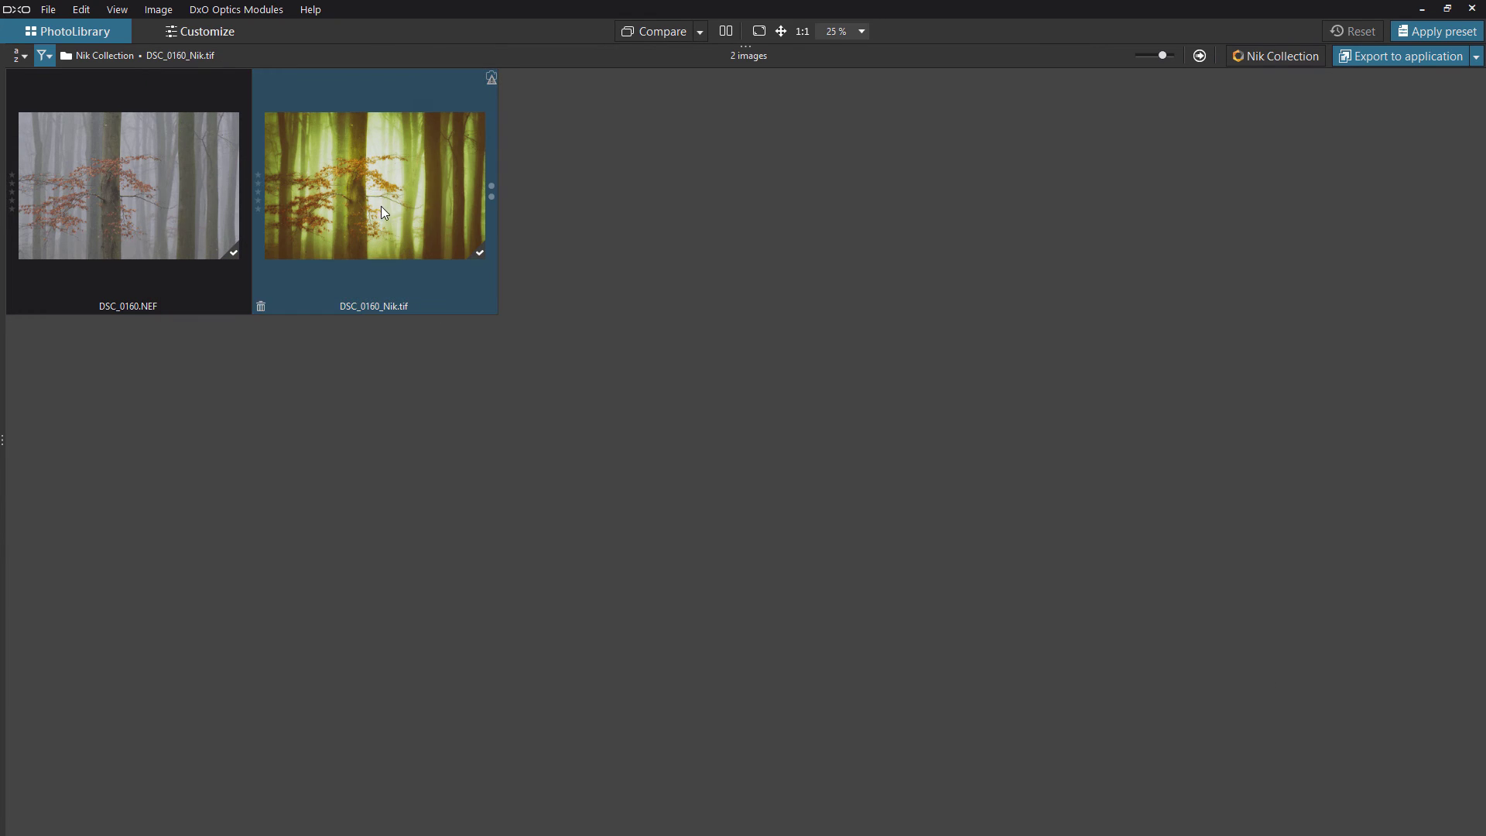
# Keep 'Export selected file(s) without processing' and open DSC_0160_Nik.tif in Color Efex Pro 4.
pyautogui.moveTo(396, 215)
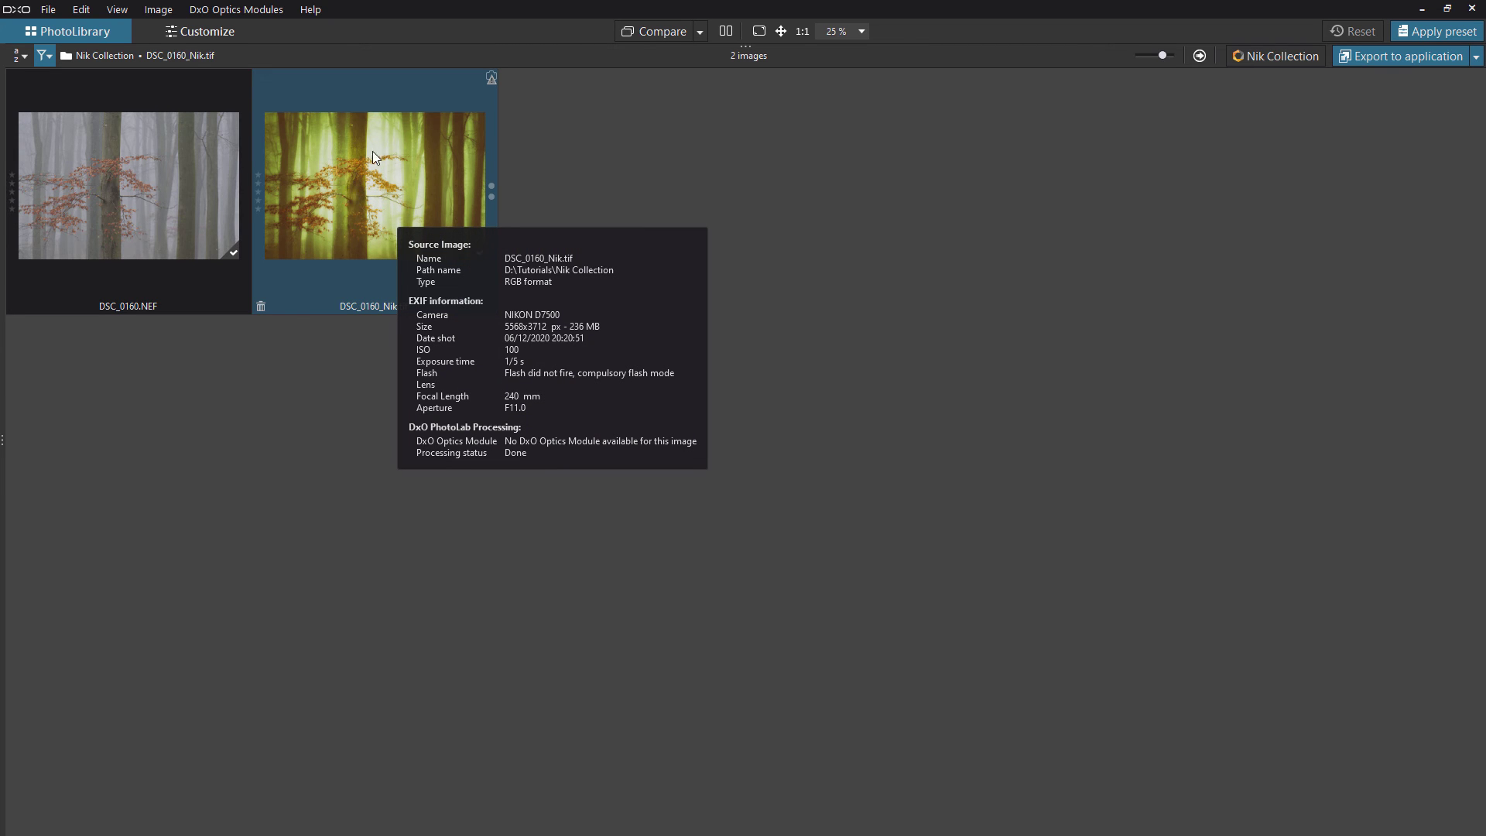
pyautogui.click(1260, 58)
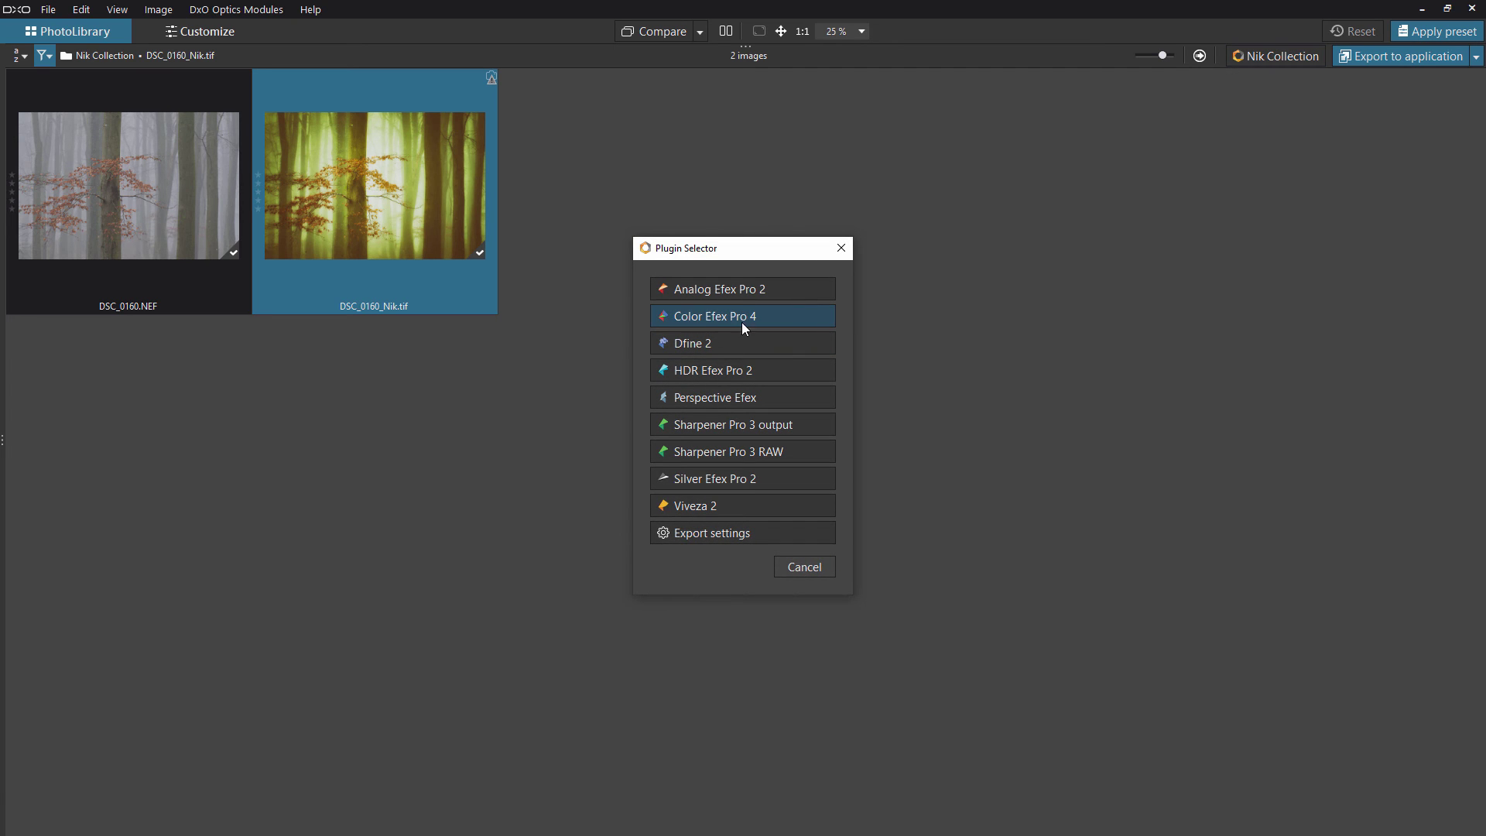
pyautogui.click(728, 529)
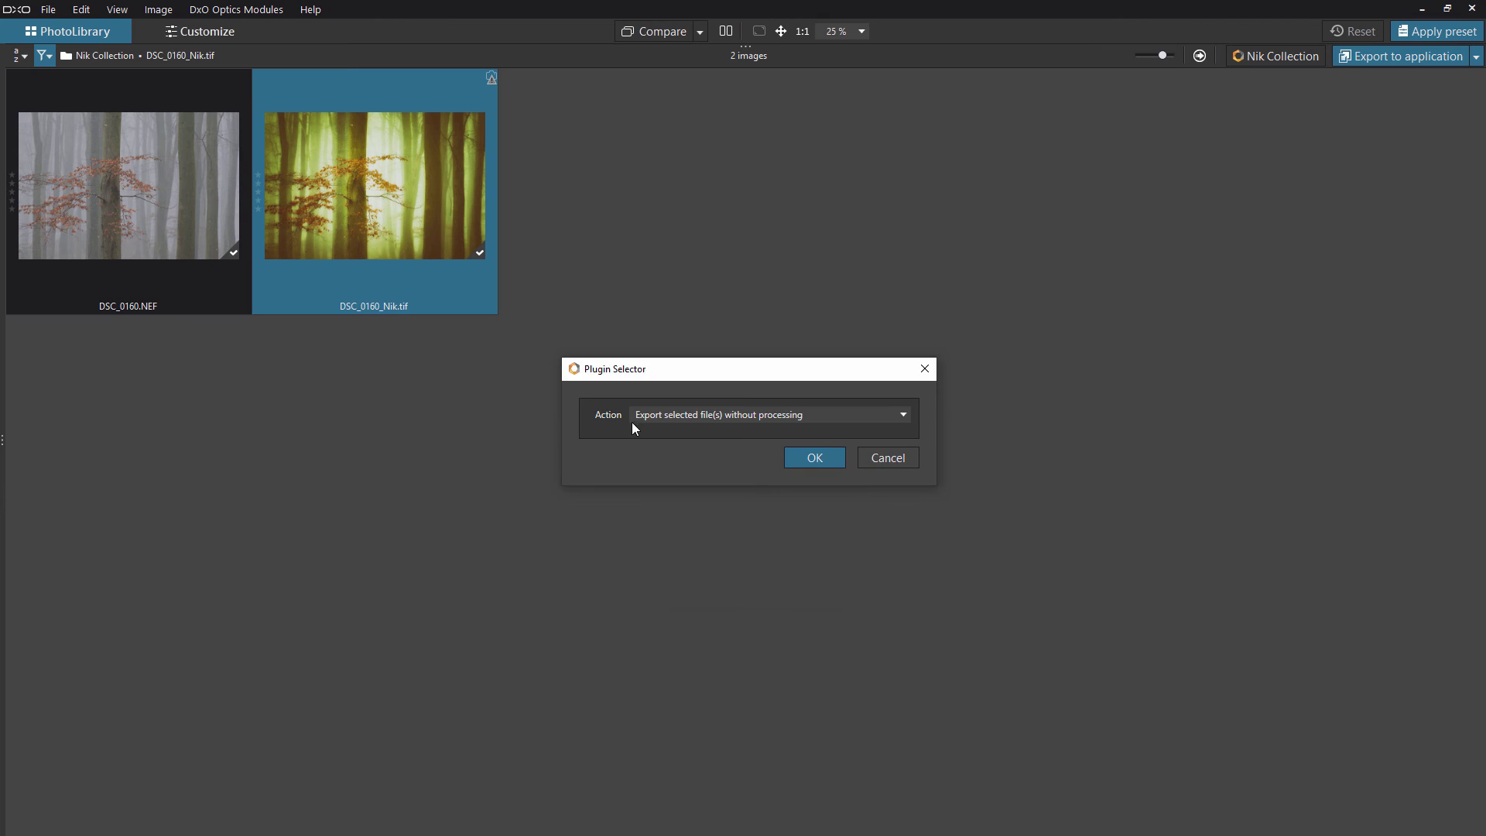
pyautogui.click(797, 455)
pyautogui.click(700, 323)
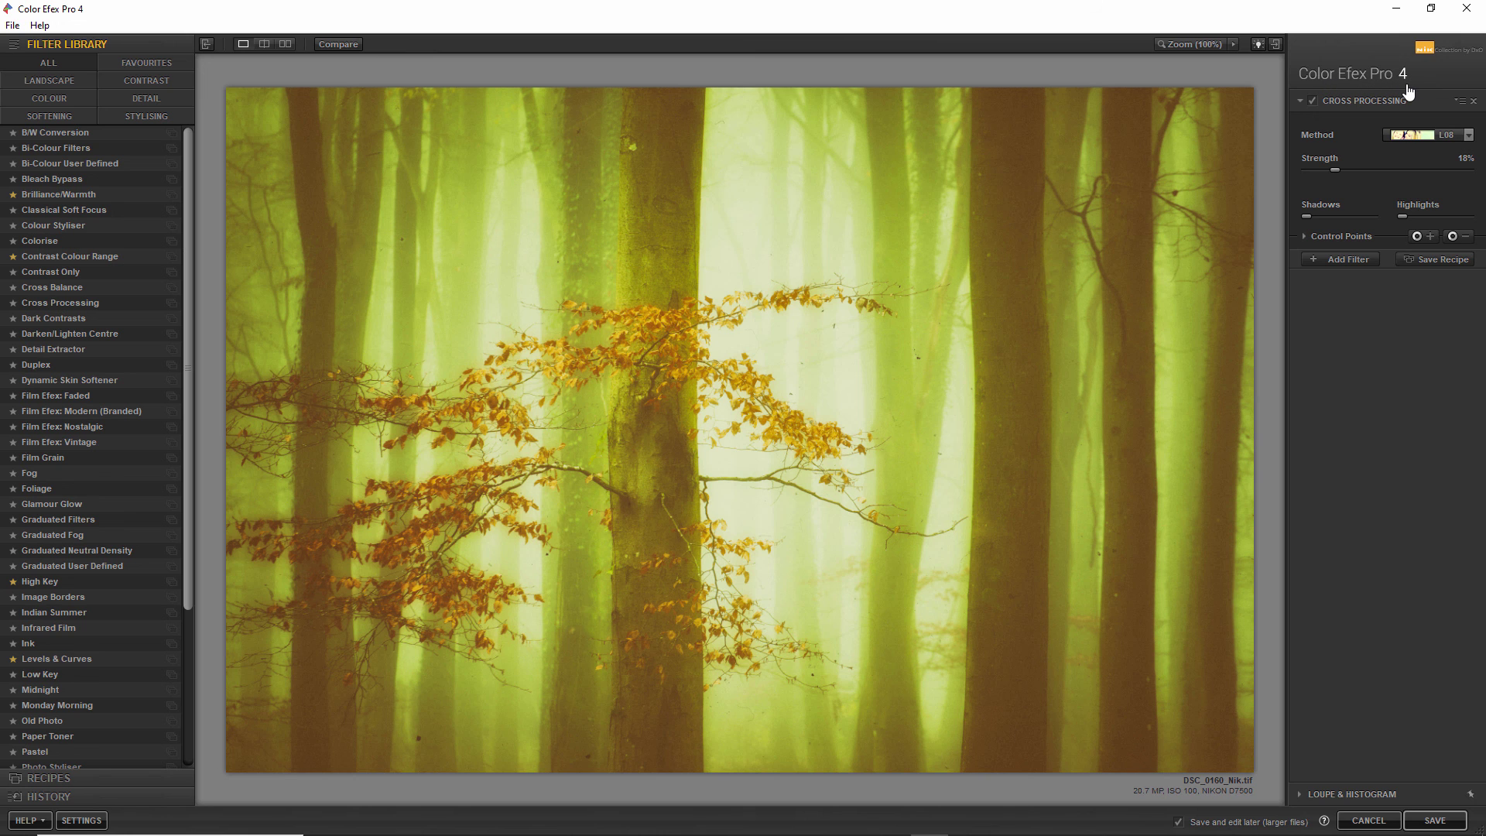
# Cancel out of Color Efex Pro 4, leaving the Cross Processing filter (L08, 18%) unchanged.
pyautogui.click(1367, 818)
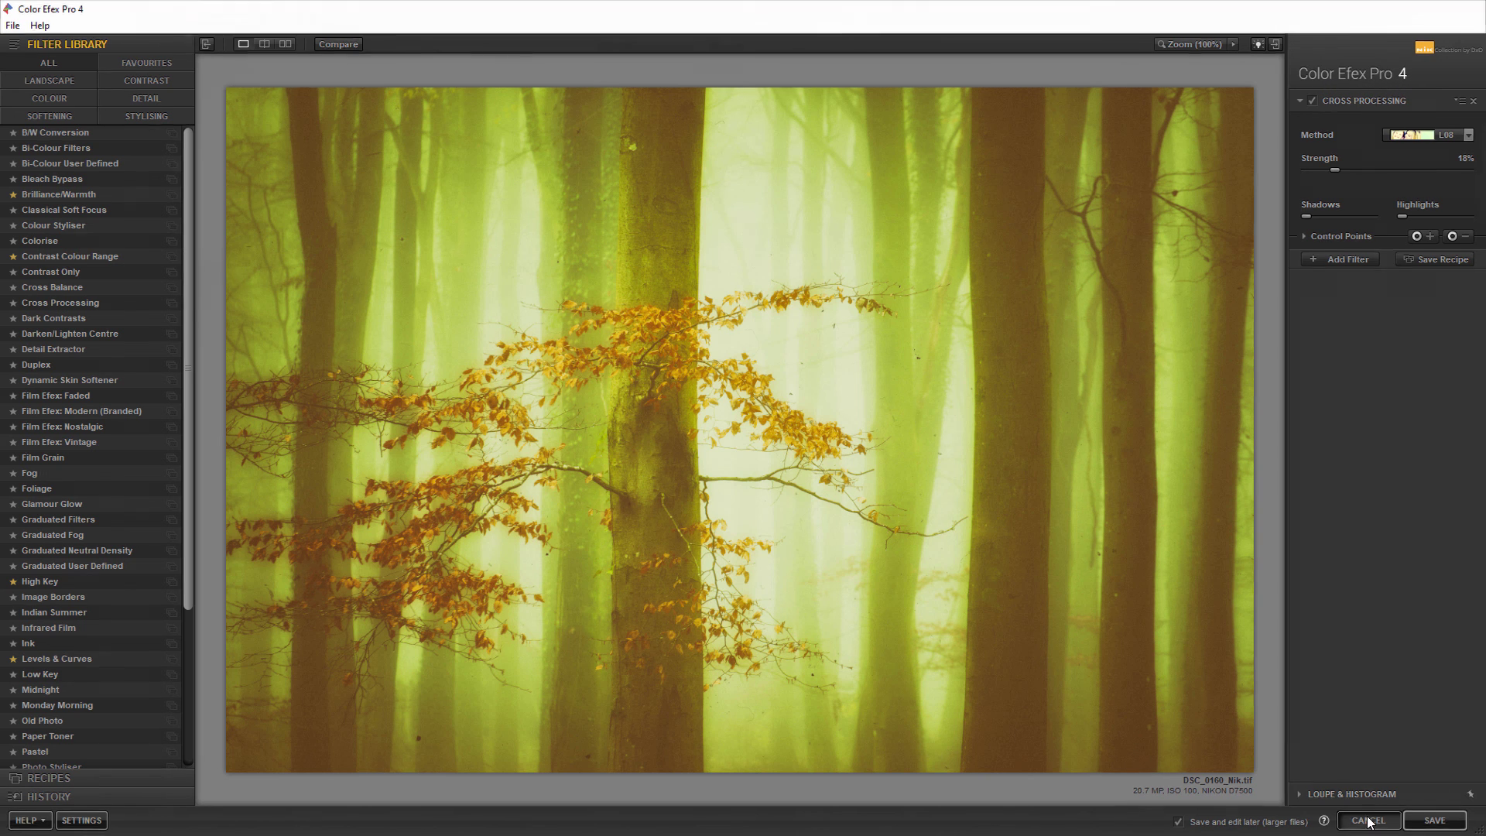
# Open the Nik Plugin Selector from the Nik Collection toolbar button.
pyautogui.click(1264, 57)
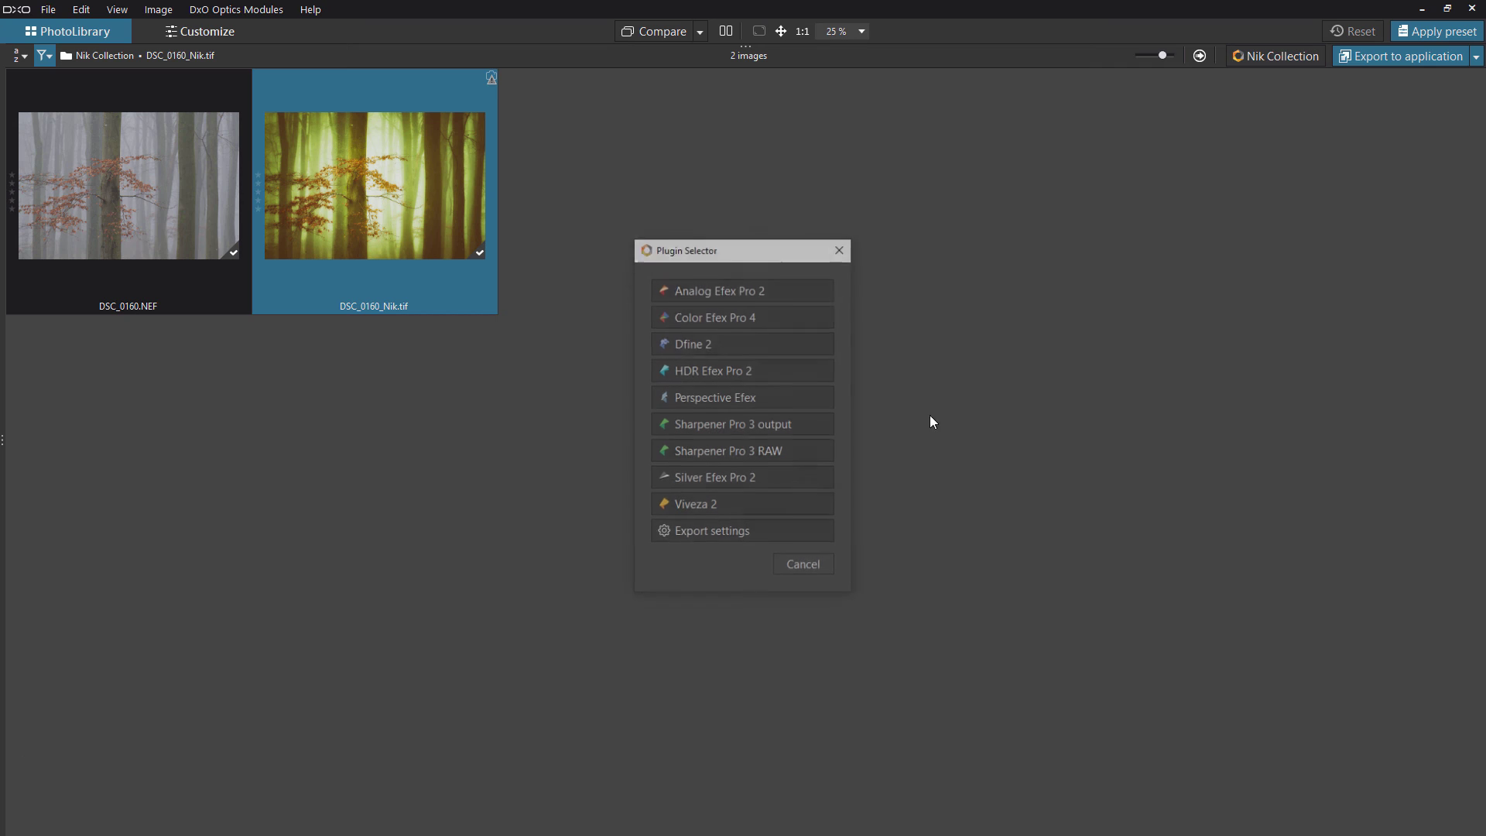